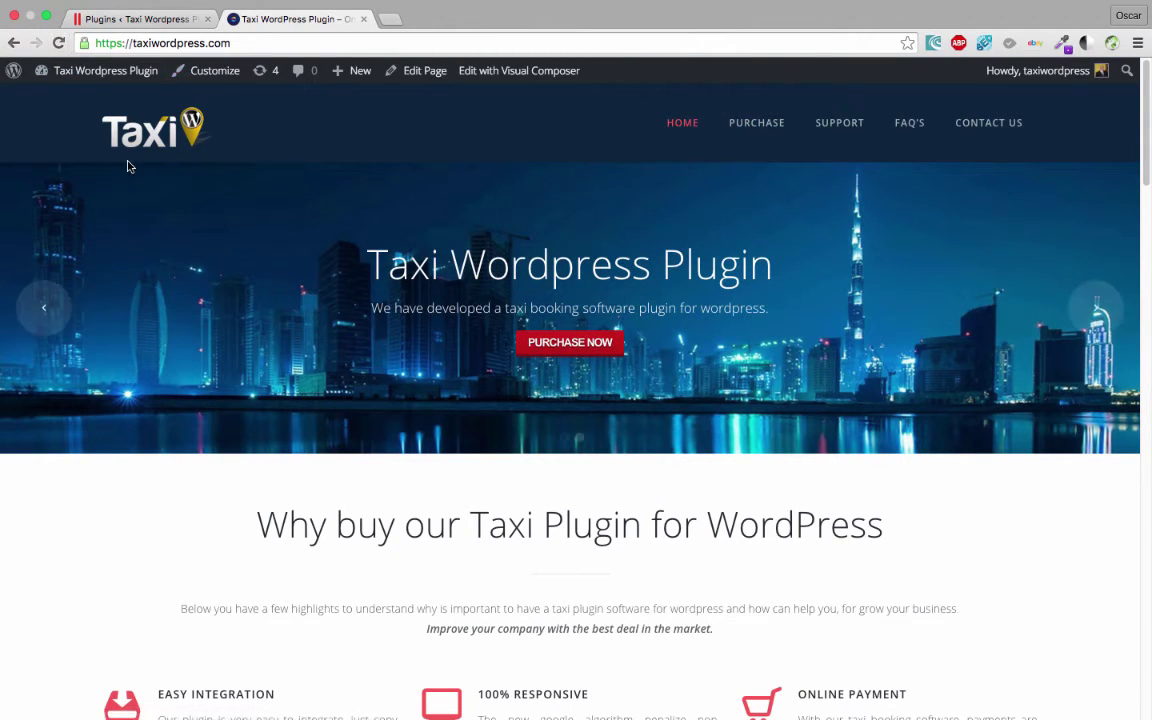
# Upload and install the plugin from taxiwordpress_farecalculator.zip.
pyautogui.click(120, 26)
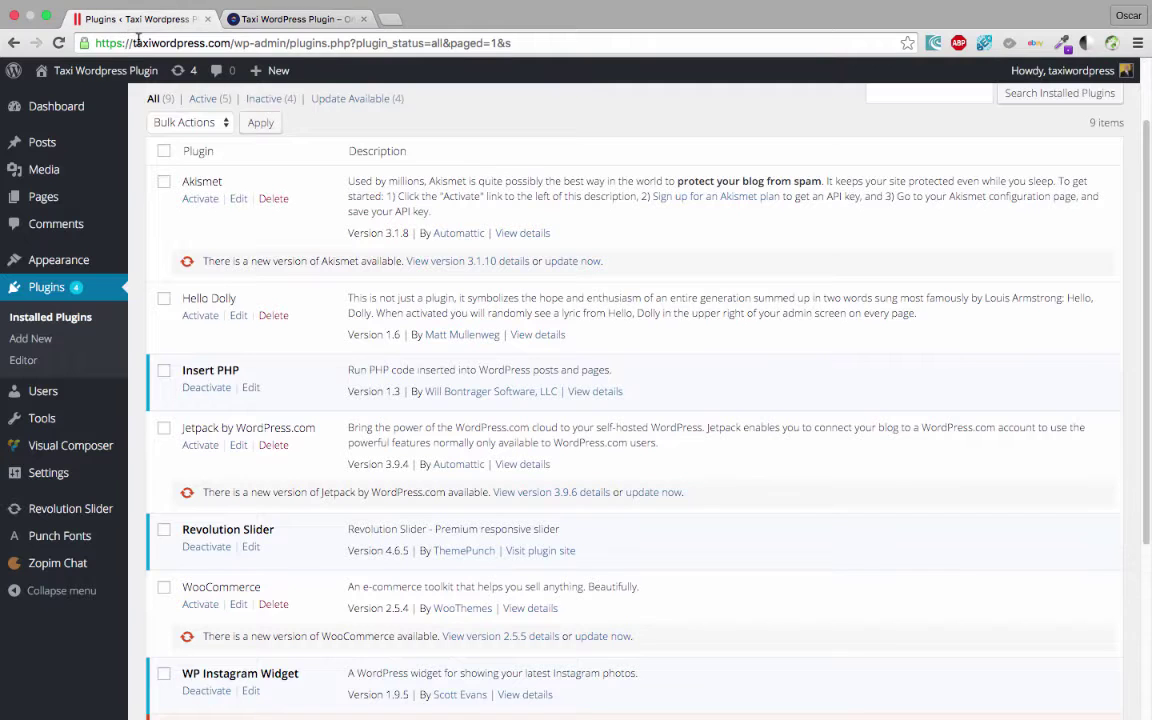
pyautogui.scroll(2, 122, 423)
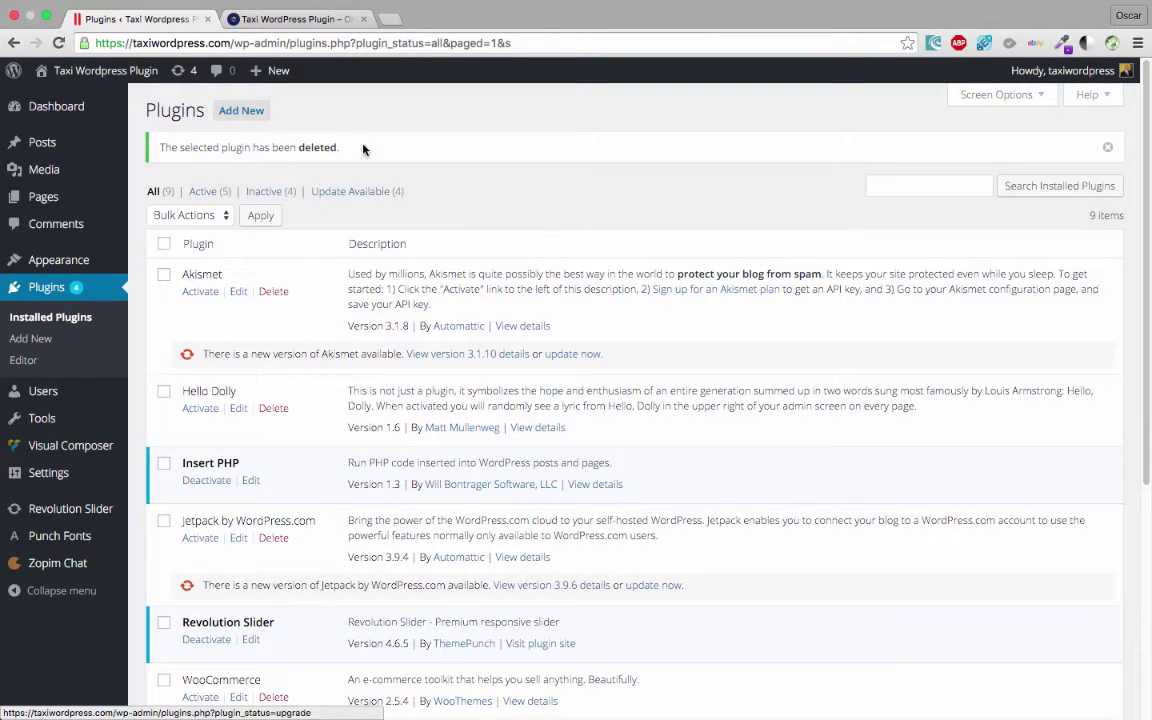
pyautogui.click(266, 114)
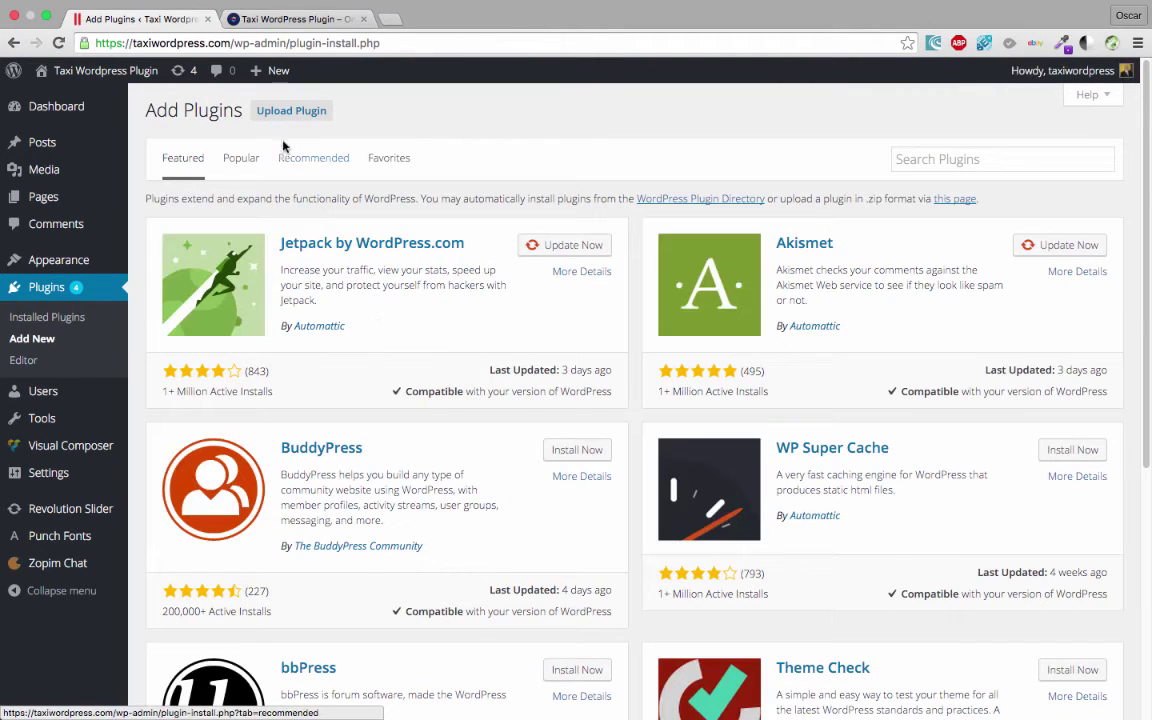
pyautogui.click(290, 117)
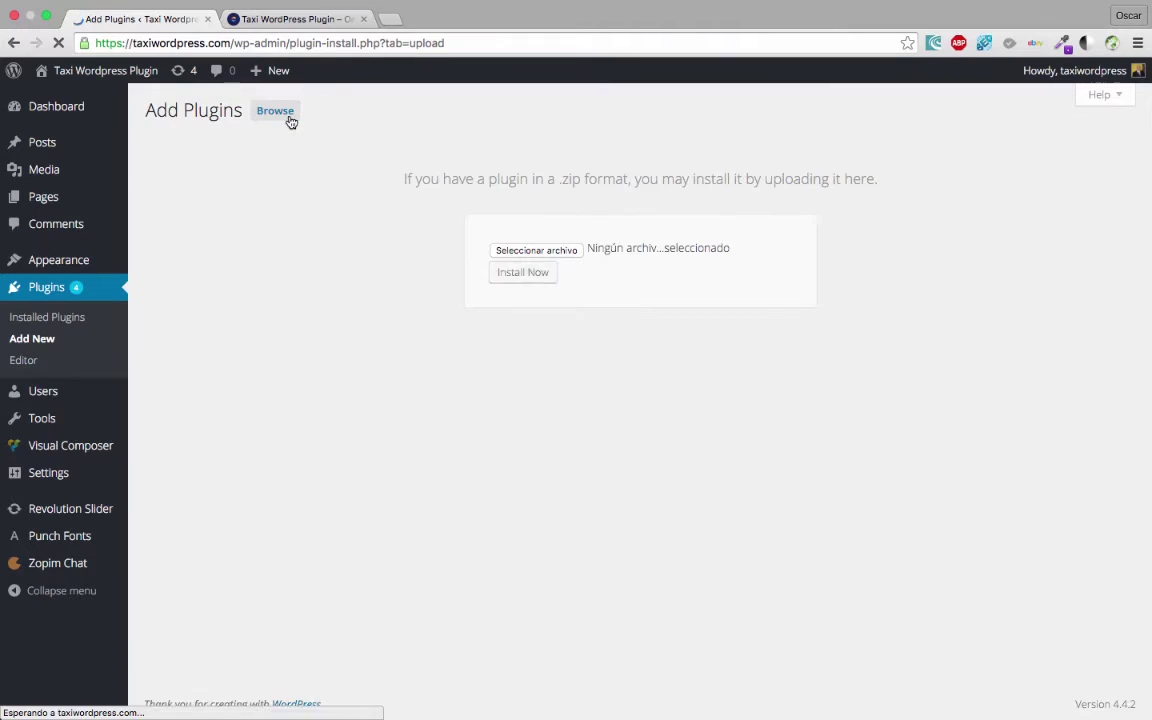
pyautogui.click(528, 251)
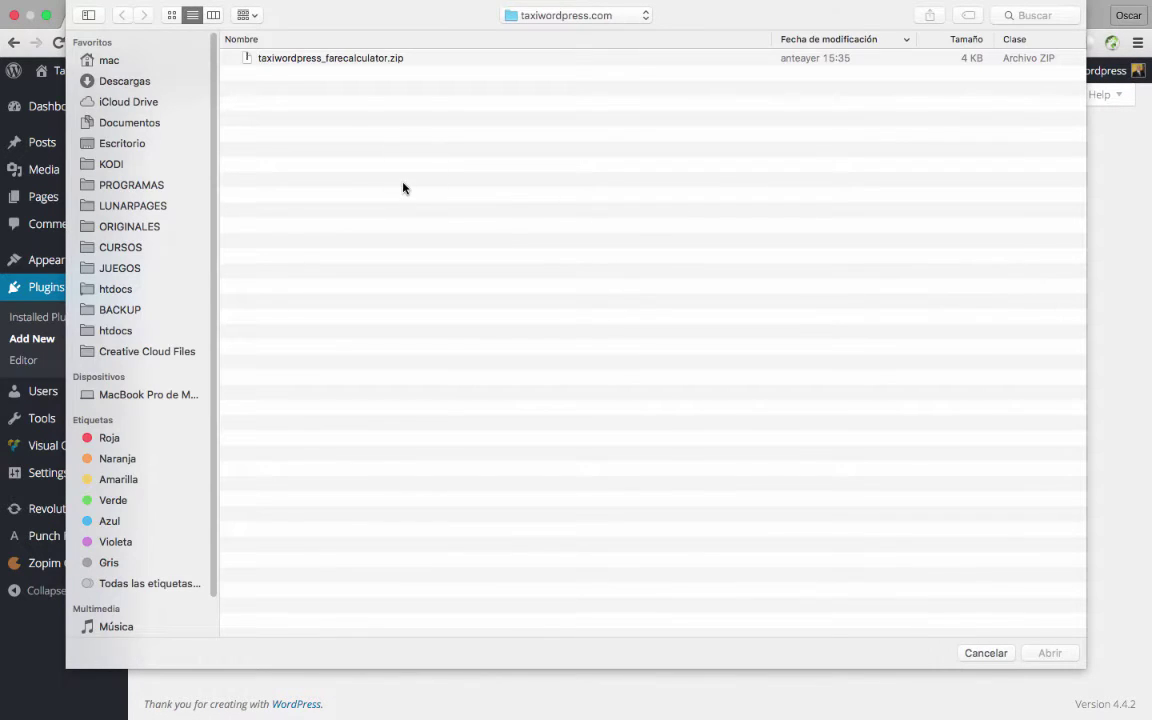
pyautogui.click(294, 60)
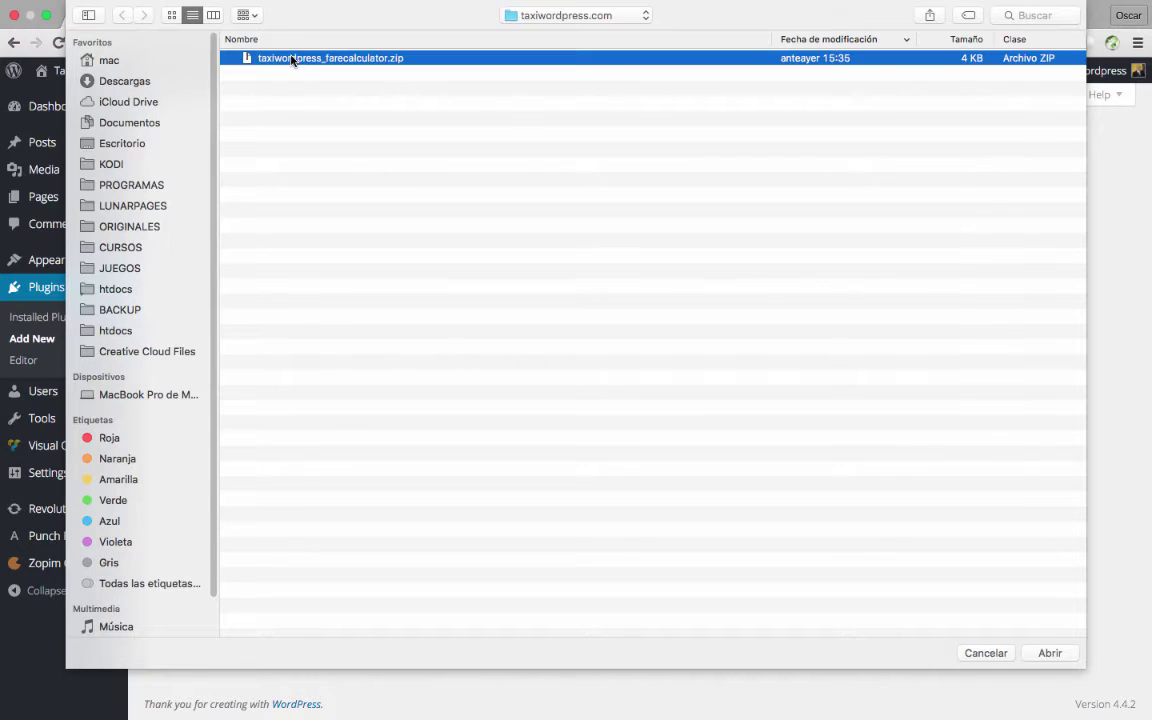
pyautogui.click(1049, 652)
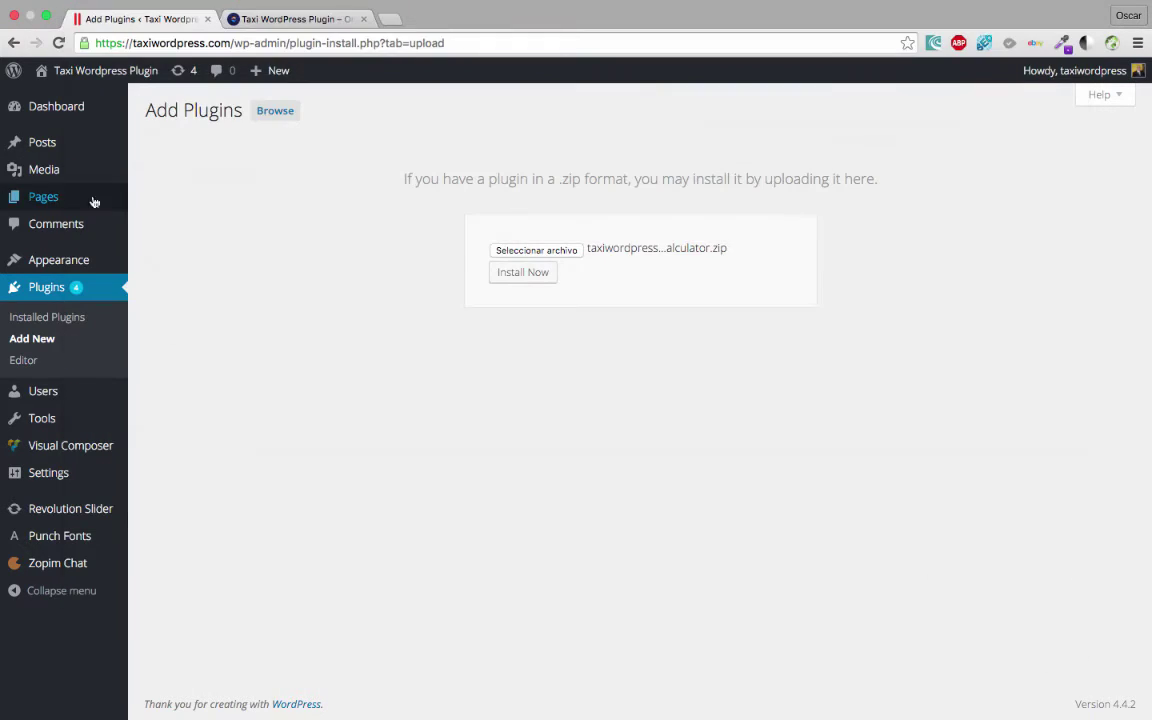
pyautogui.click(530, 278)
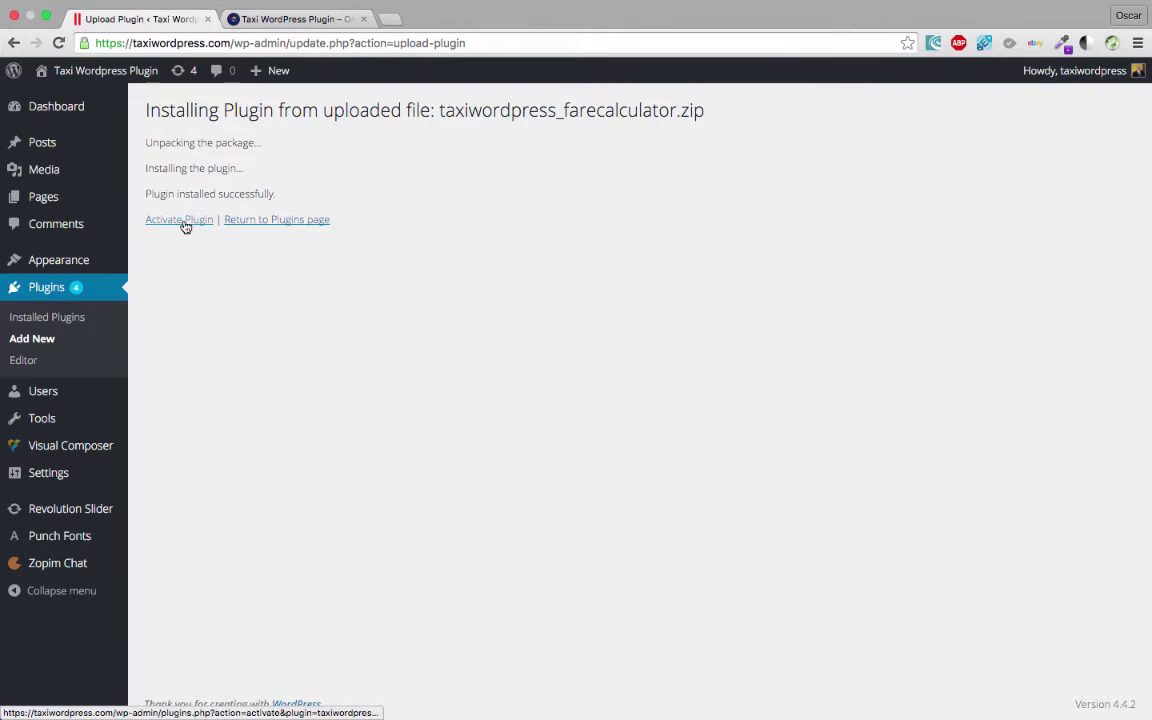
# Activate the TaxiWordpress Calculator Plugin and view its empty My Taxi Admin Panel bookings page.
pyautogui.click(181, 222)
pyautogui.moveTo(176, 711)
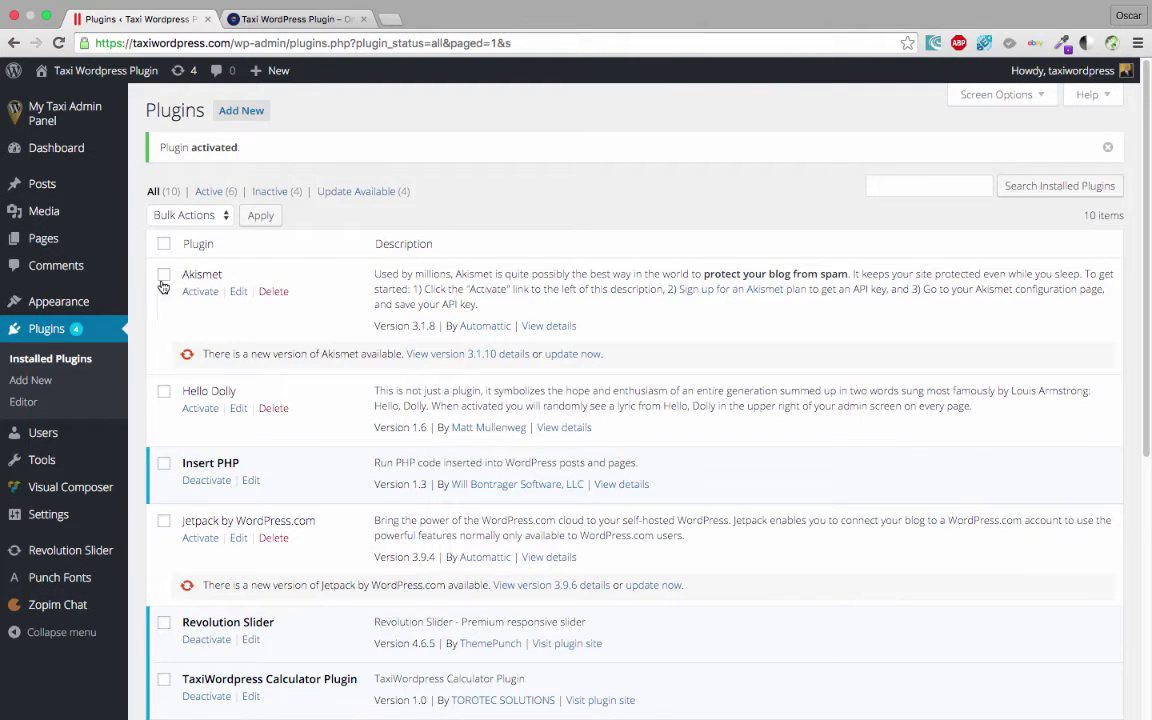
pyautogui.moveTo(52, 138)
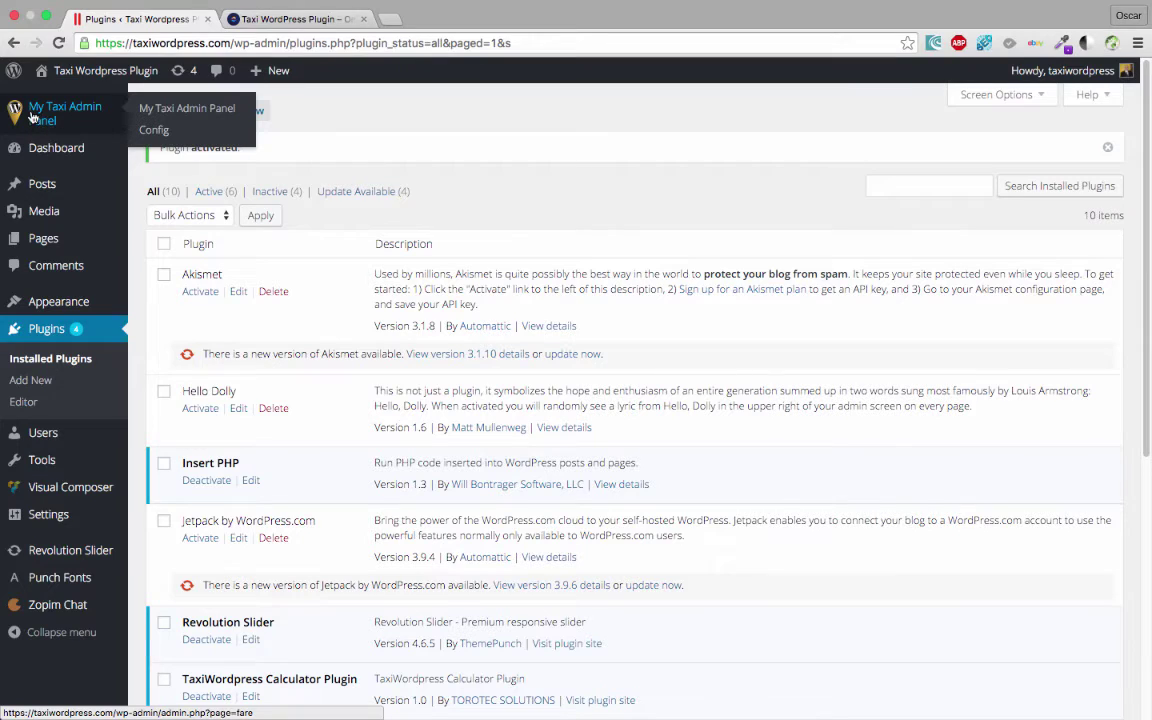
pyautogui.click(197, 111)
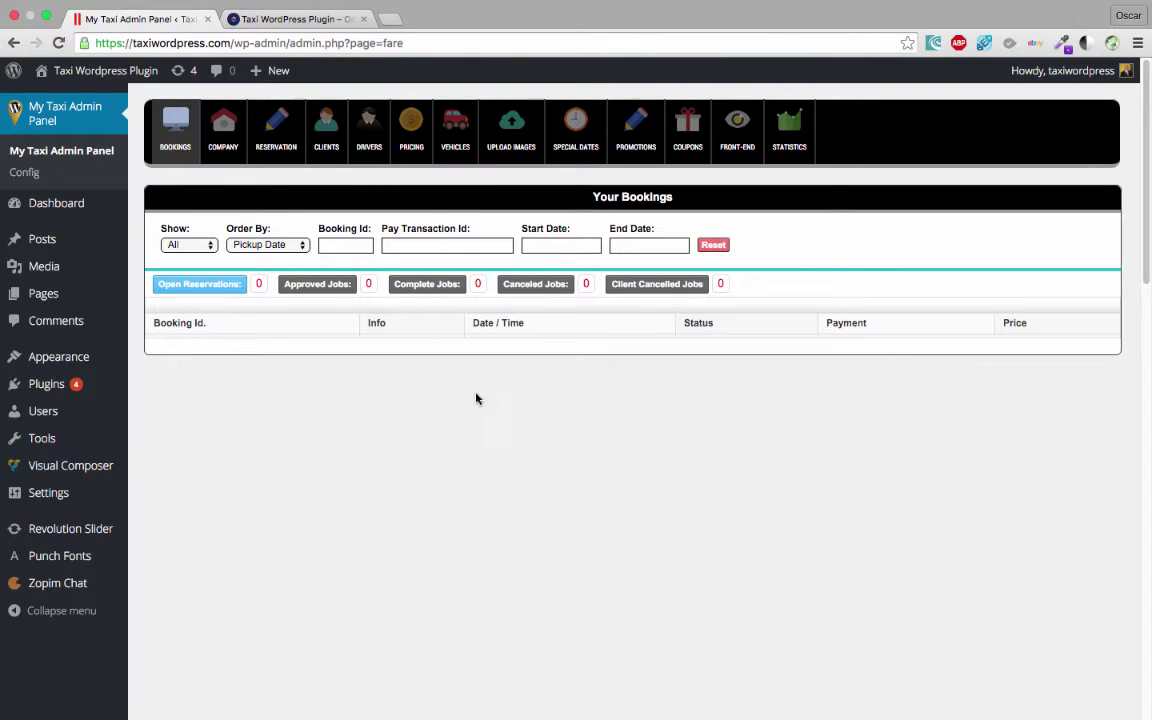
# Open the taxi plugin's Config page and enlarge the iframe code box.
pyautogui.click(24, 172)
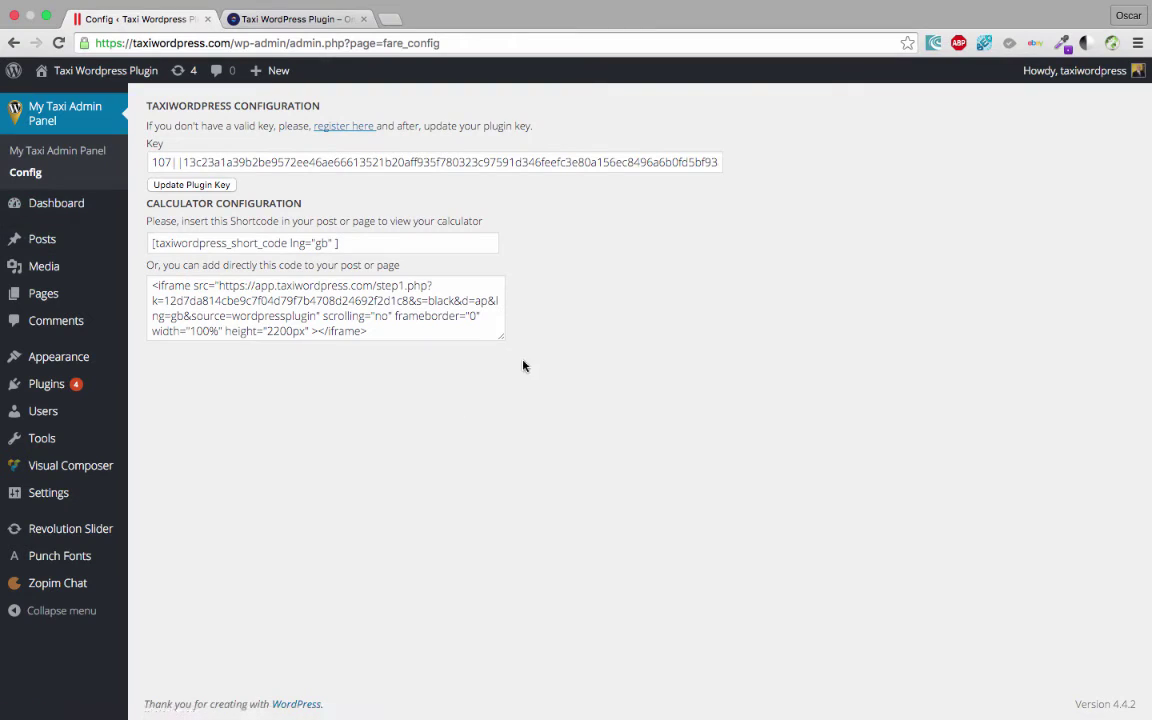
pyautogui.moveTo(502, 341); pyautogui.dragTo(600, 420)
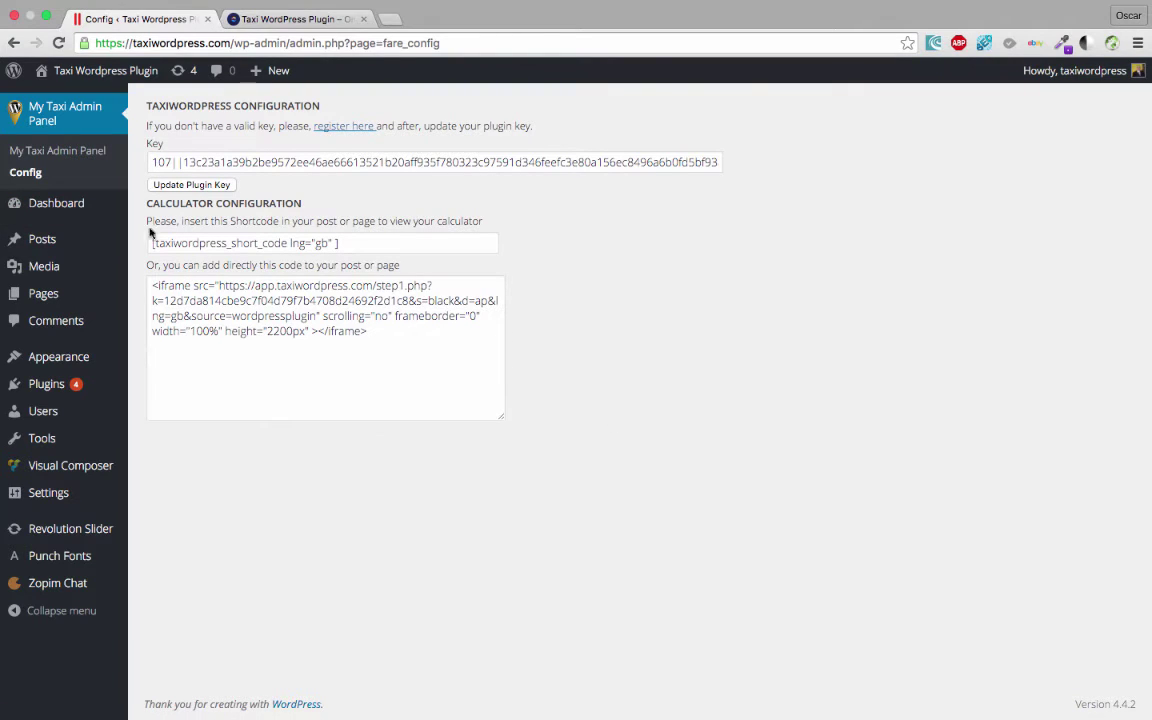
pyautogui.click(327, 298)
pyautogui.press('super+a')
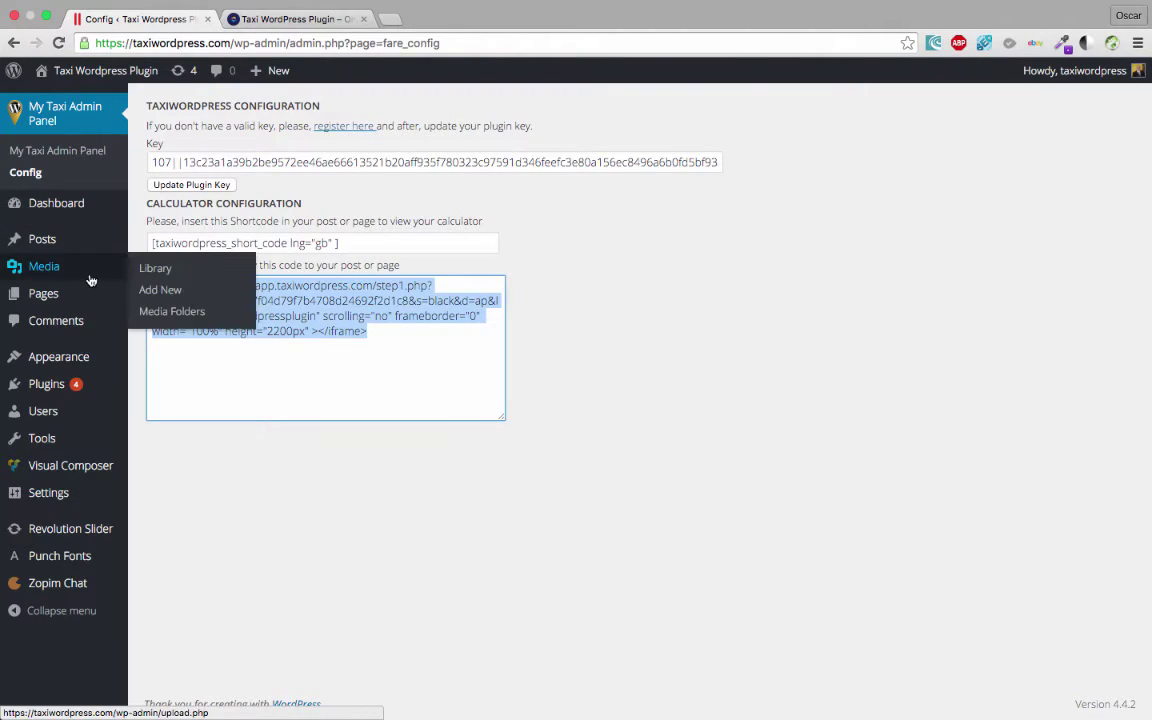
pyautogui.click(360, 357)
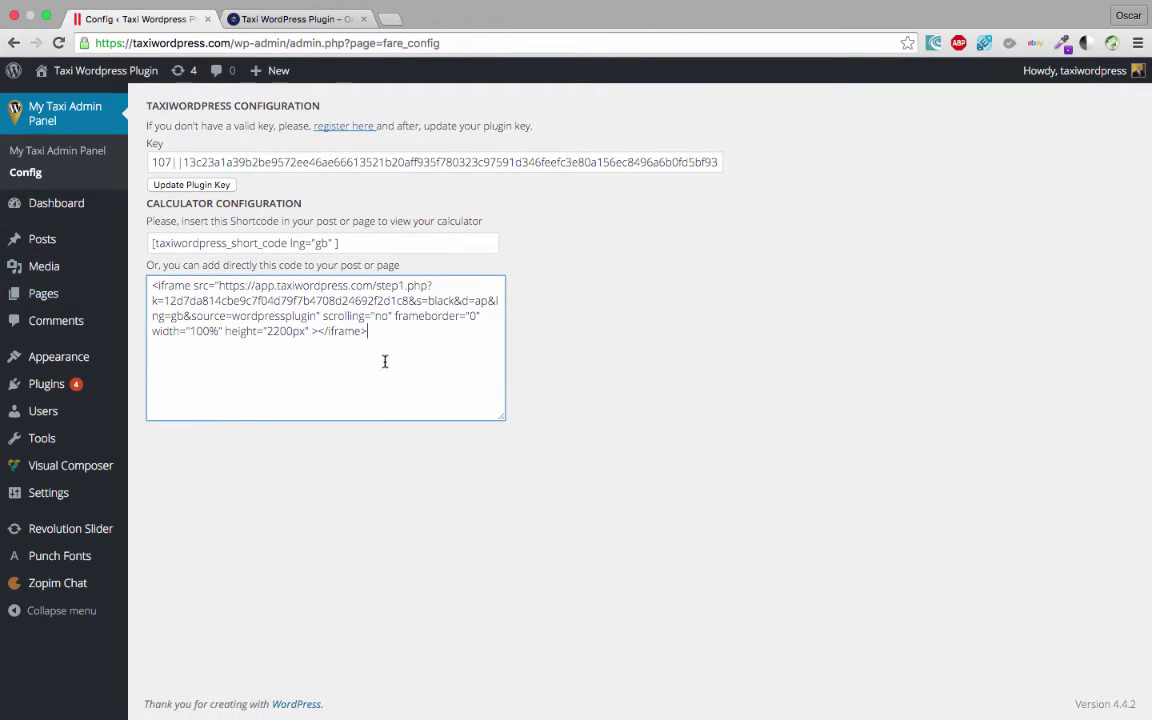
# Select the full iframe embed code and copy it.
pyautogui.click(374, 245)
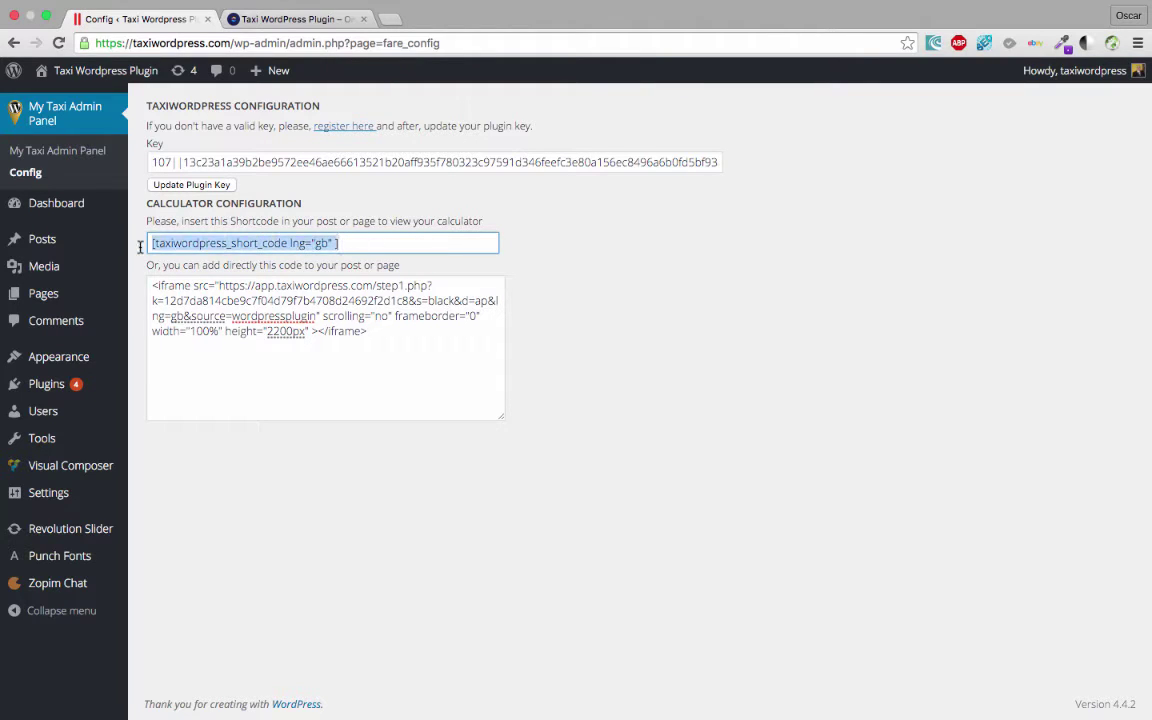
pyautogui.moveTo(404, 334); pyautogui.dragTo(152, 285)
pyautogui.click(357, 393)
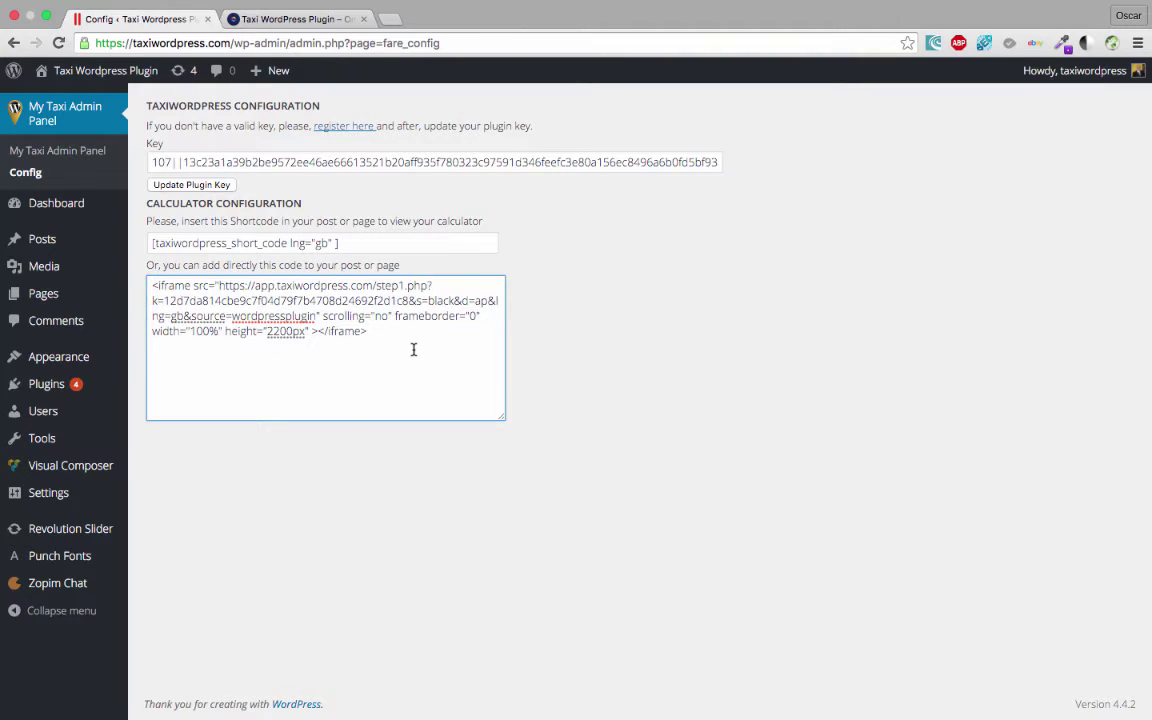
pyautogui.moveTo(393, 329); pyautogui.dragTo(149, 287)
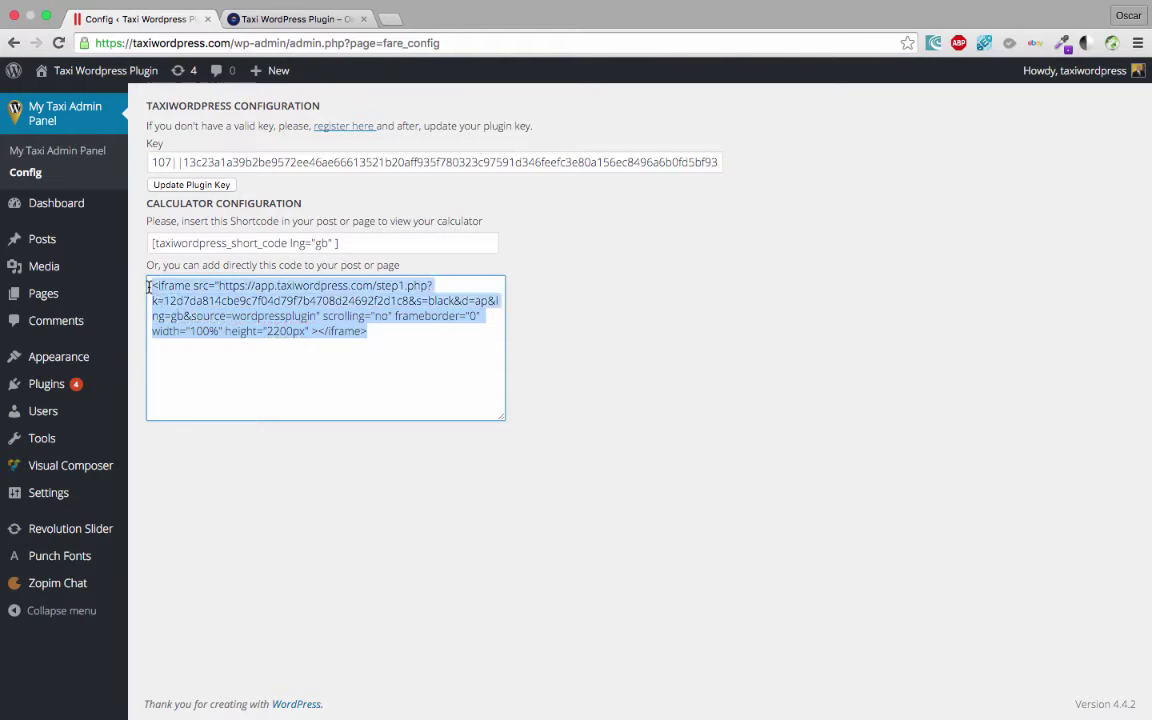
pyautogui.rightClick(265, 289)
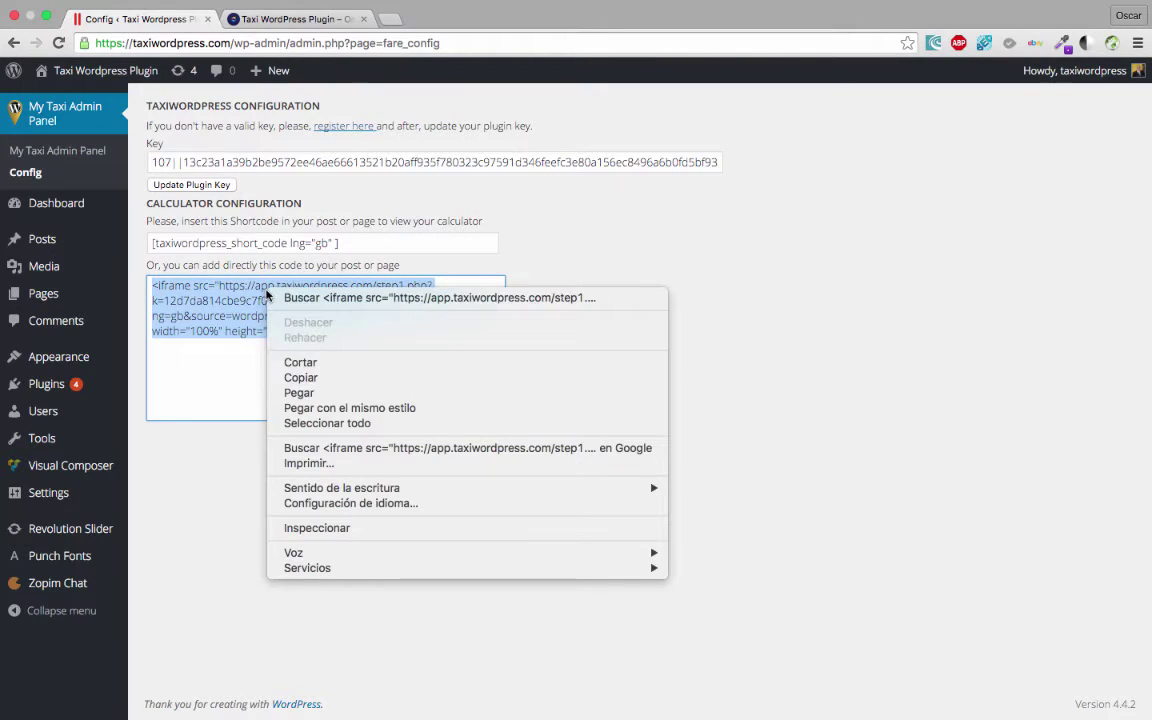
pyautogui.click(323, 374)
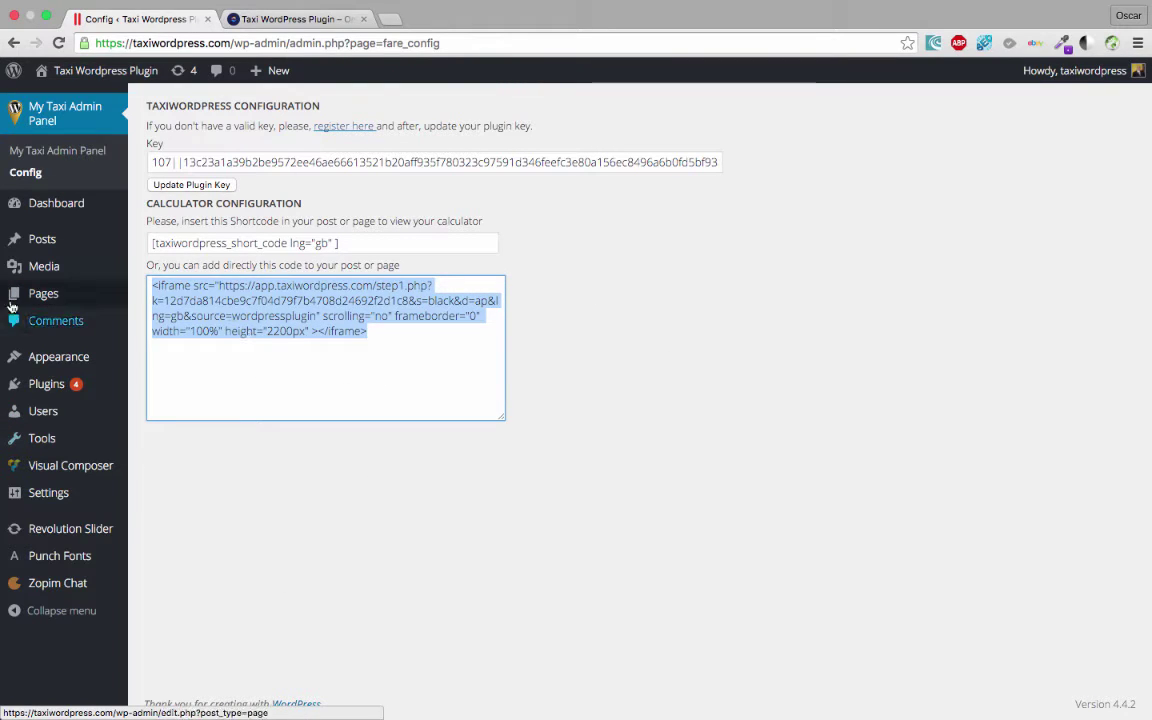
# Open the Demo page for editing.
pyautogui.click(43, 293)
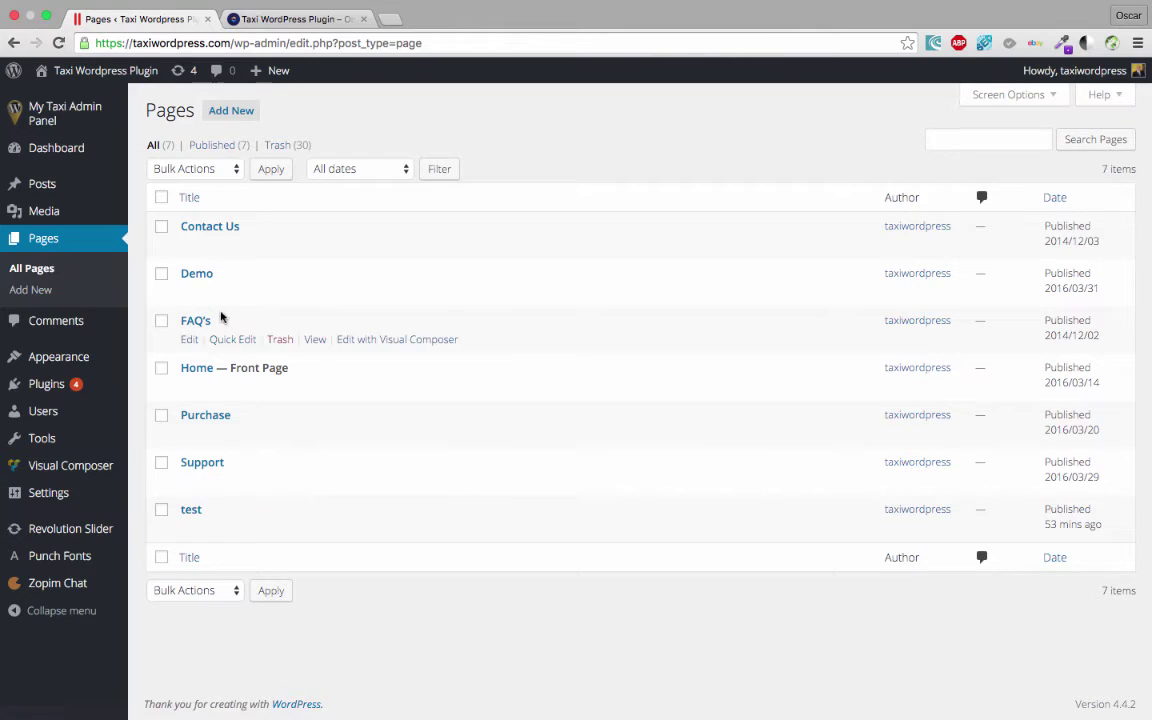
pyautogui.moveTo(222, 280)
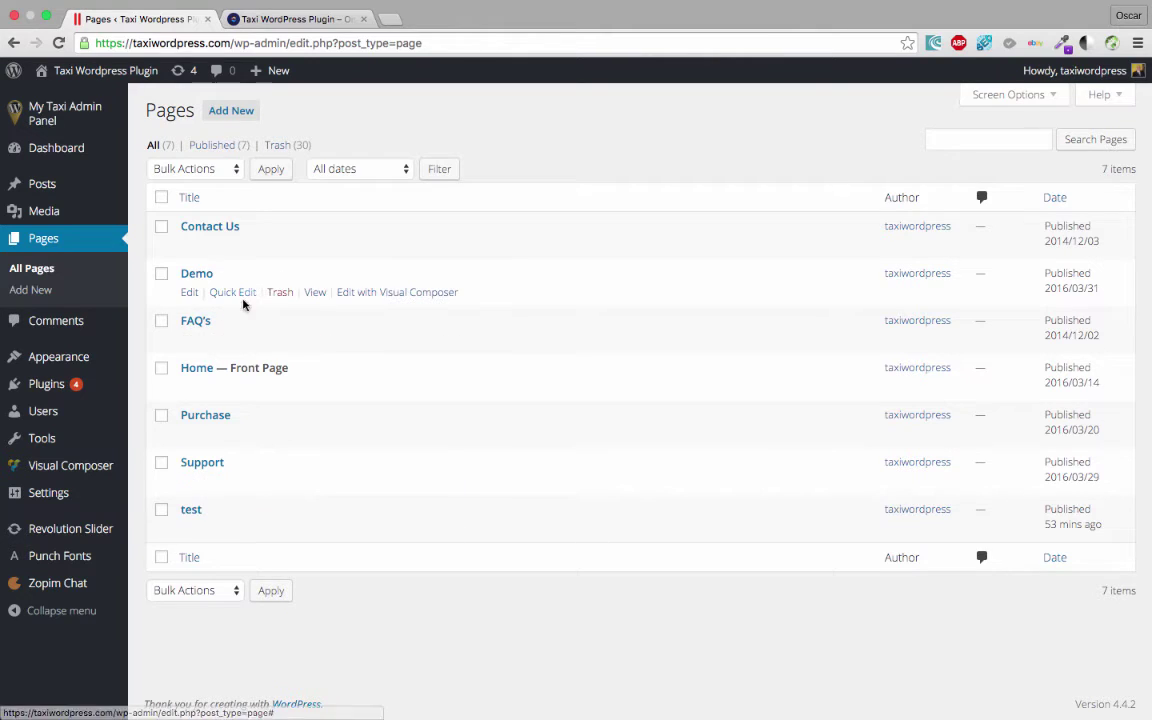
pyautogui.click(190, 299)
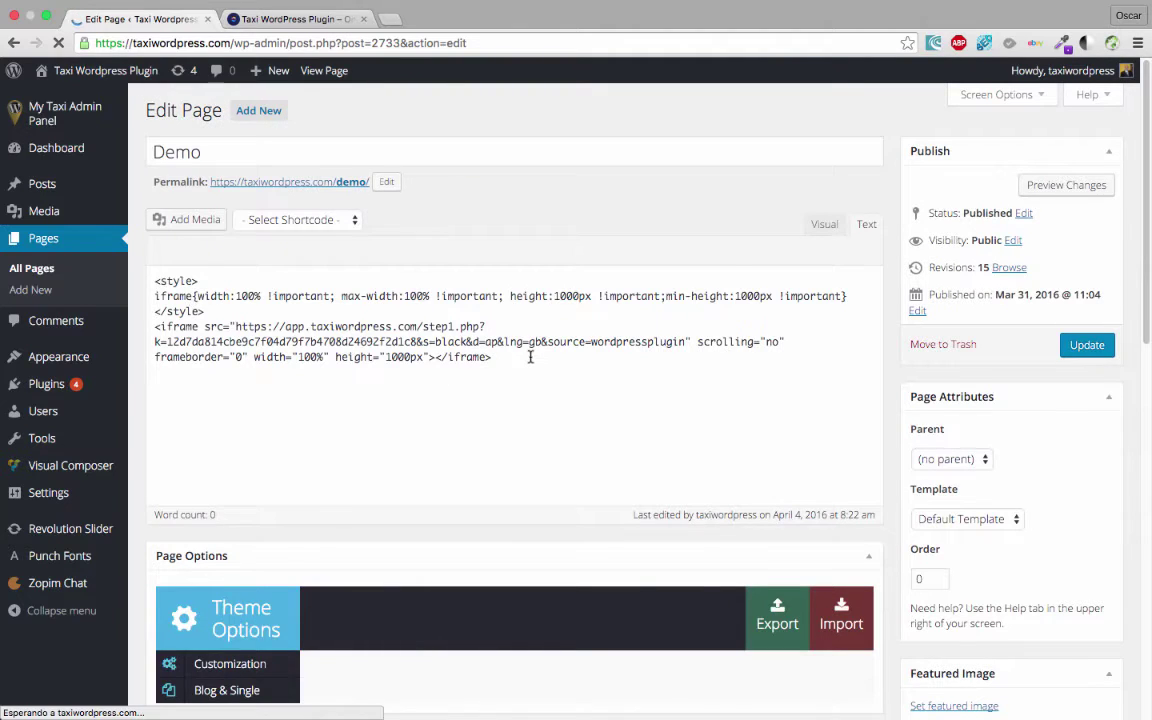
# Replace the existing iframe code with the 2200px-high version and collapse Page Options.
pyautogui.moveTo(529, 354); pyautogui.dragTo(451, 353)
pyautogui.moveTo(495, 389); pyautogui.dragTo(133, 344)
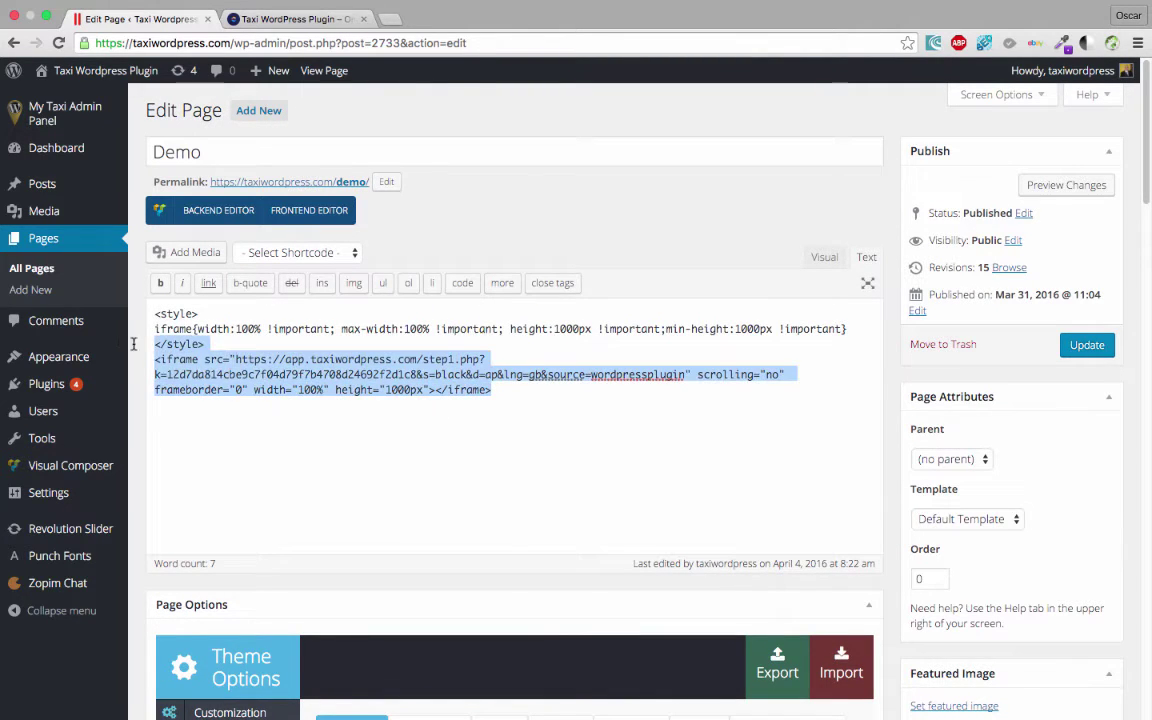
pyautogui.moveTo(117, 357)
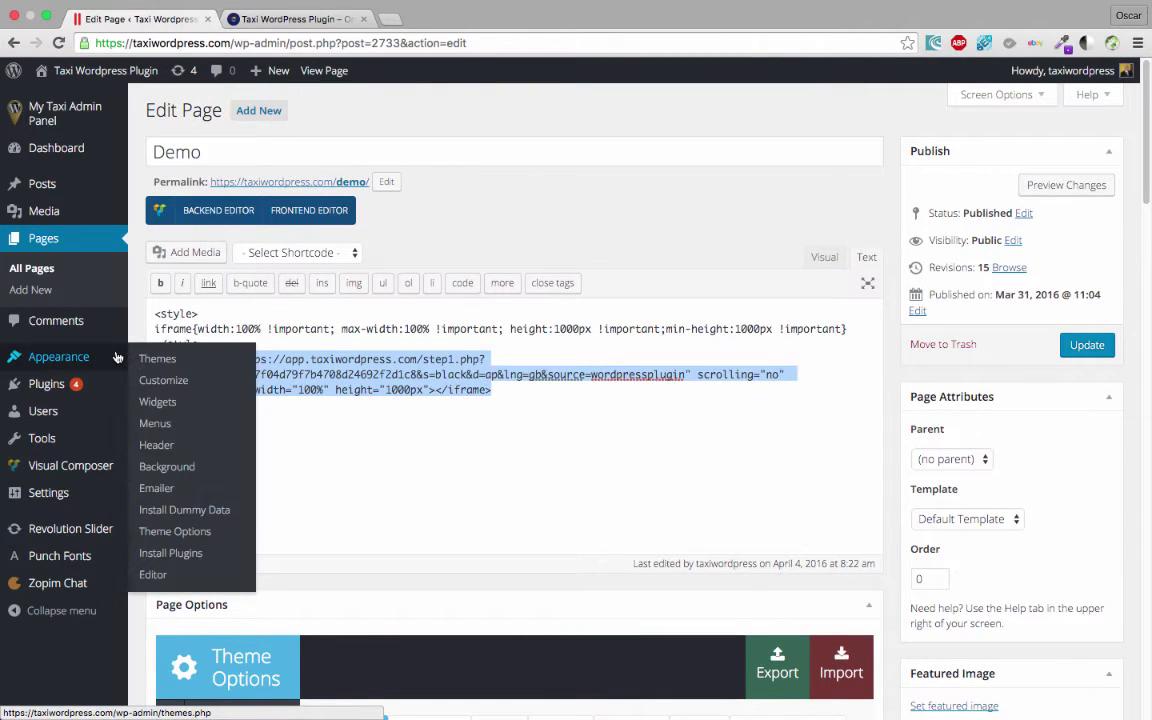
pyautogui.hotkey('ctrl', 'v')
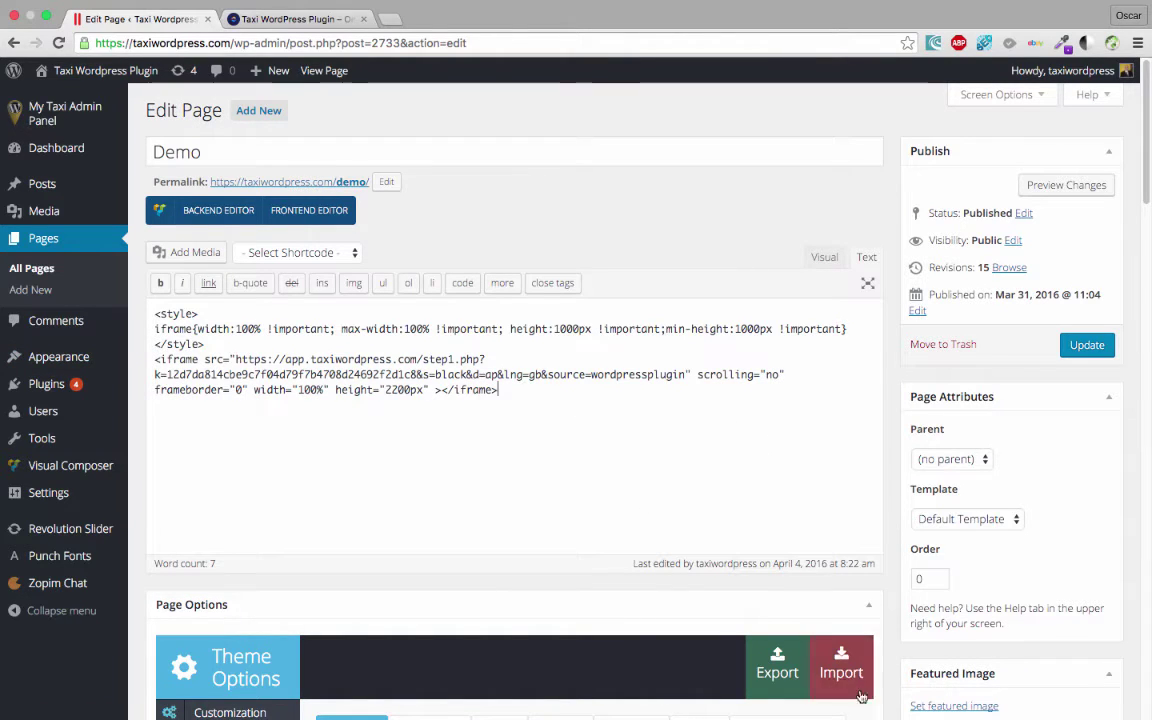
pyautogui.click(868, 606)
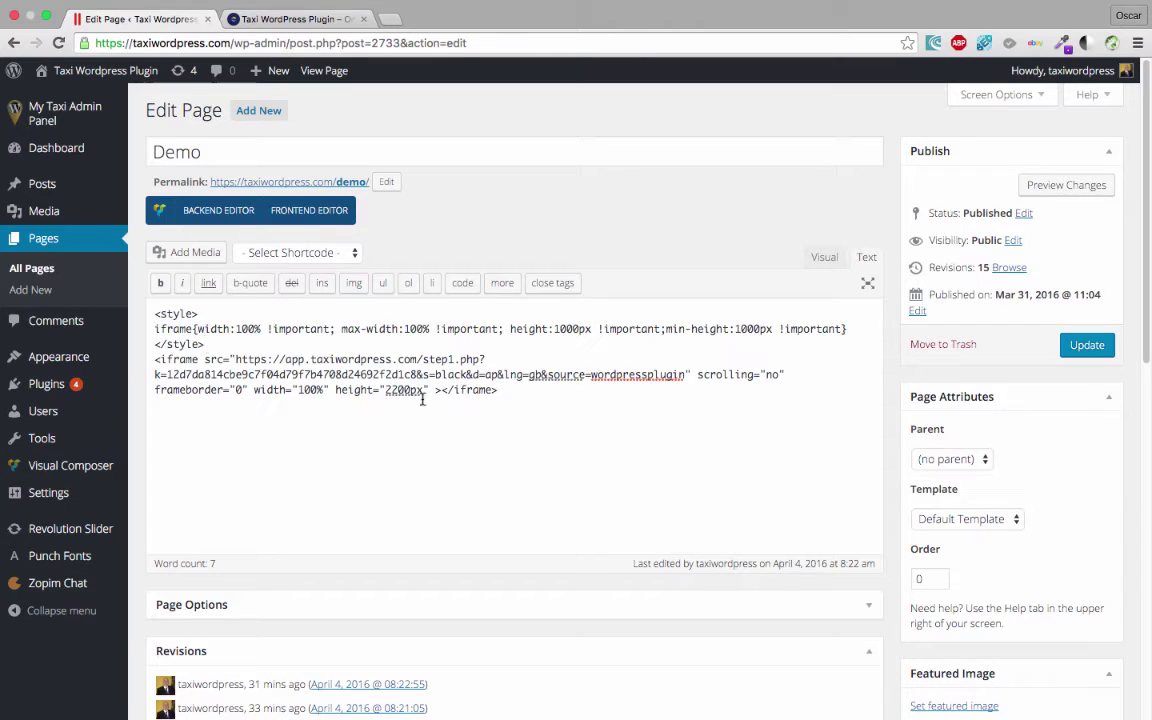
# Inspect the iframe's width and height CSS rules in the style block.
pyautogui.press('Return')
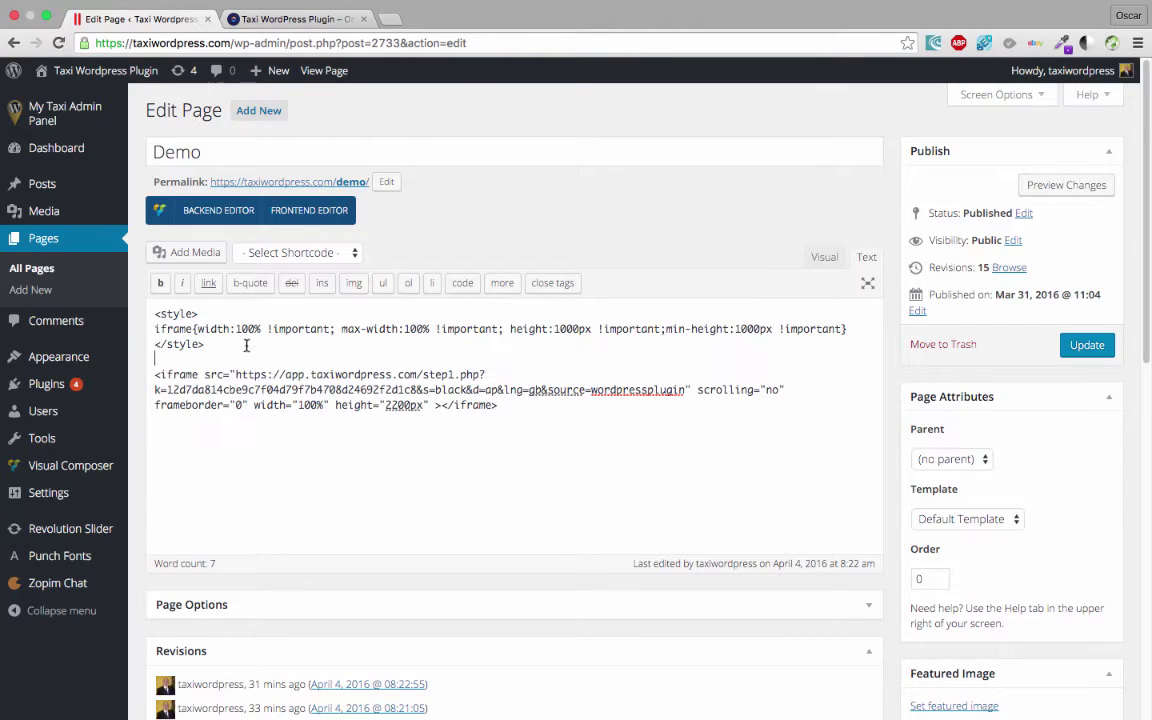
pyautogui.moveTo(205, 344); pyautogui.dragTo(144, 317)
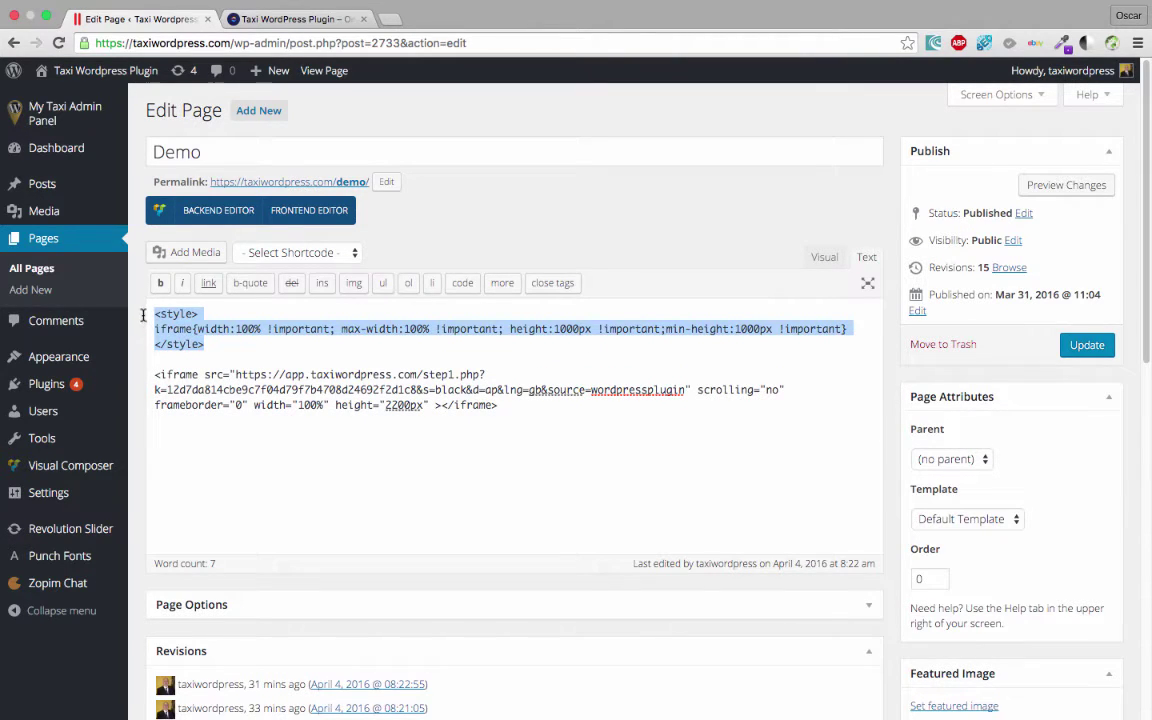
pyautogui.click(252, 340)
pyautogui.moveTo(198, 330); pyautogui.dragTo(843, 325)
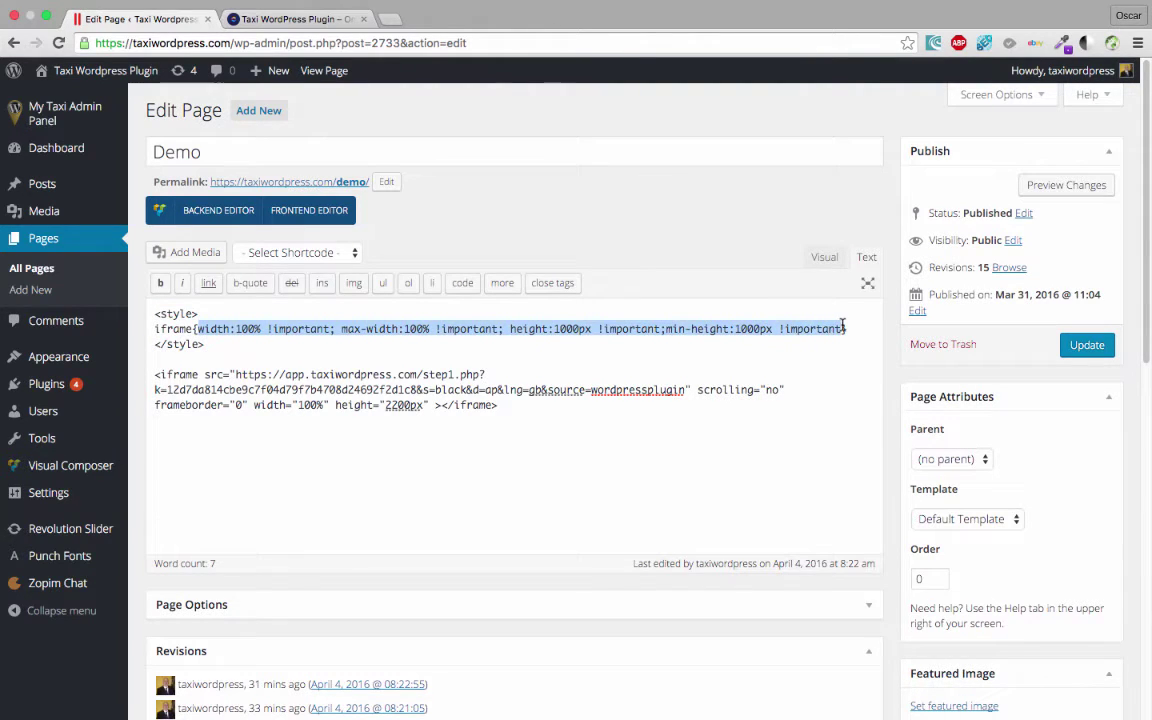
pyautogui.click(220, 352)
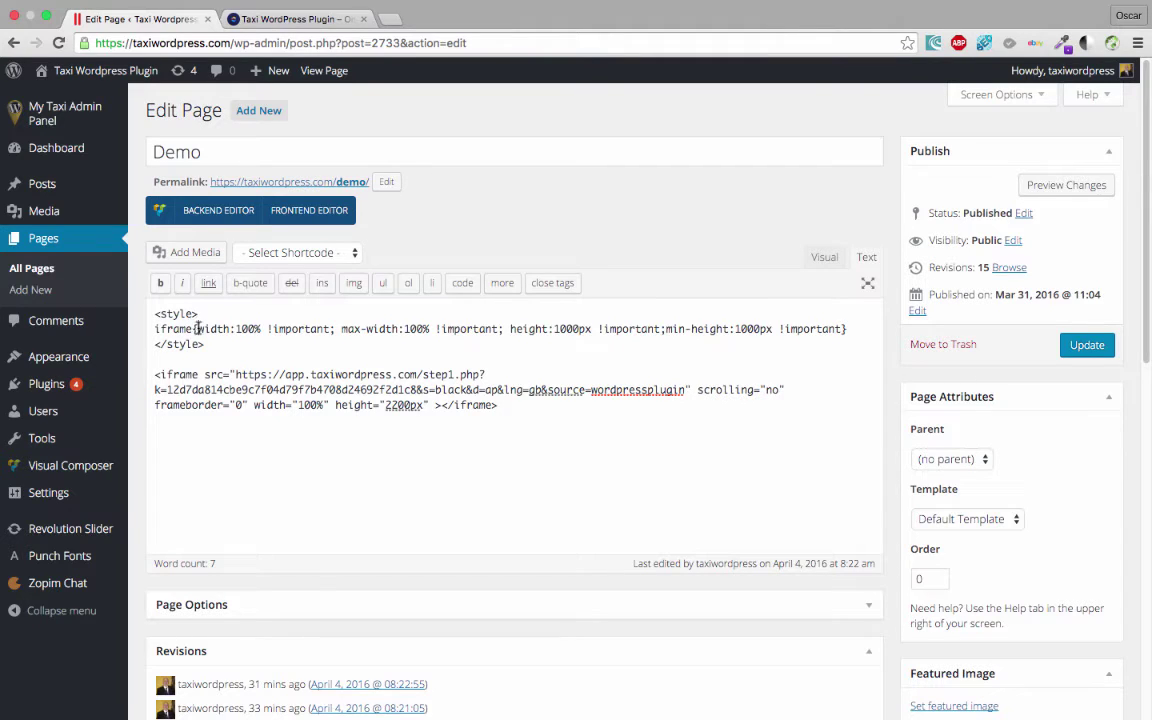
pyautogui.moveTo(197, 328); pyautogui.dragTo(267, 328)
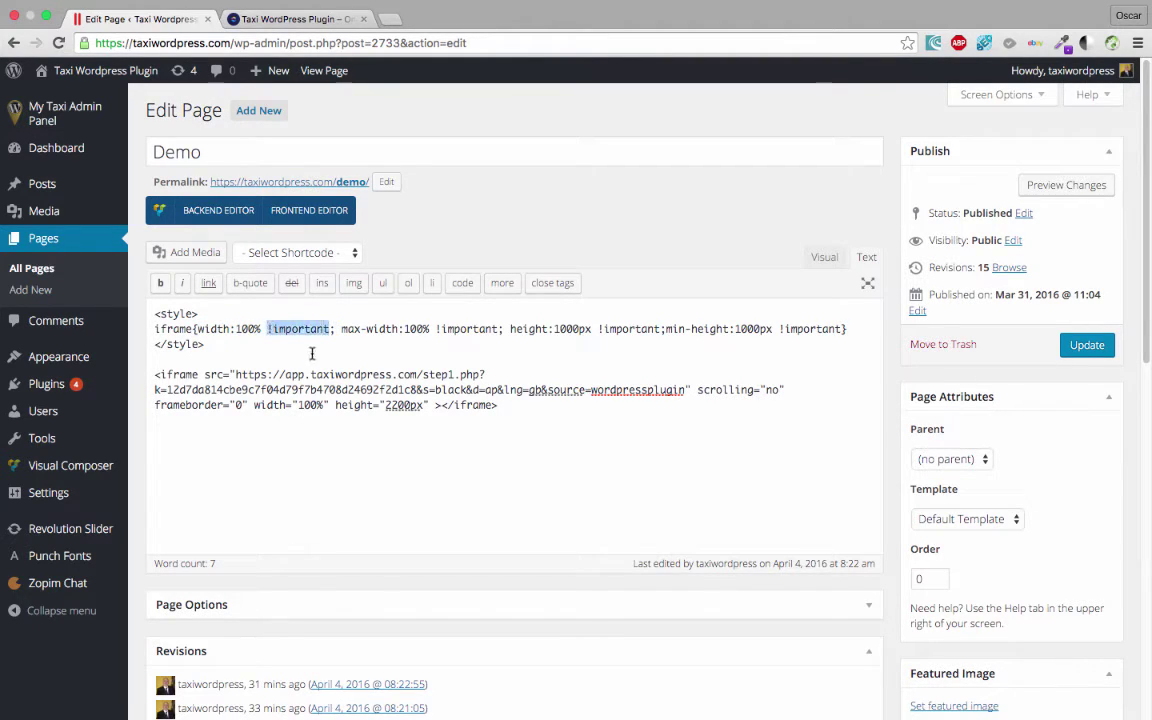
pyautogui.click(205, 355)
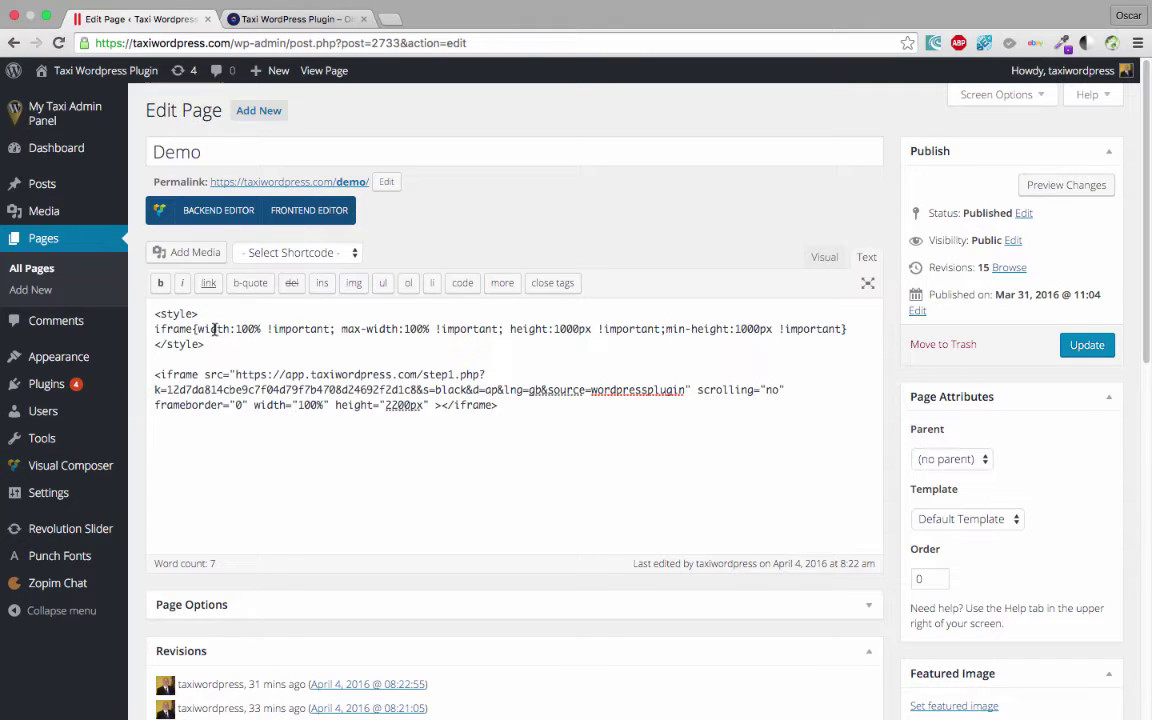
pyautogui.moveTo(197, 329); pyautogui.dragTo(598, 330)
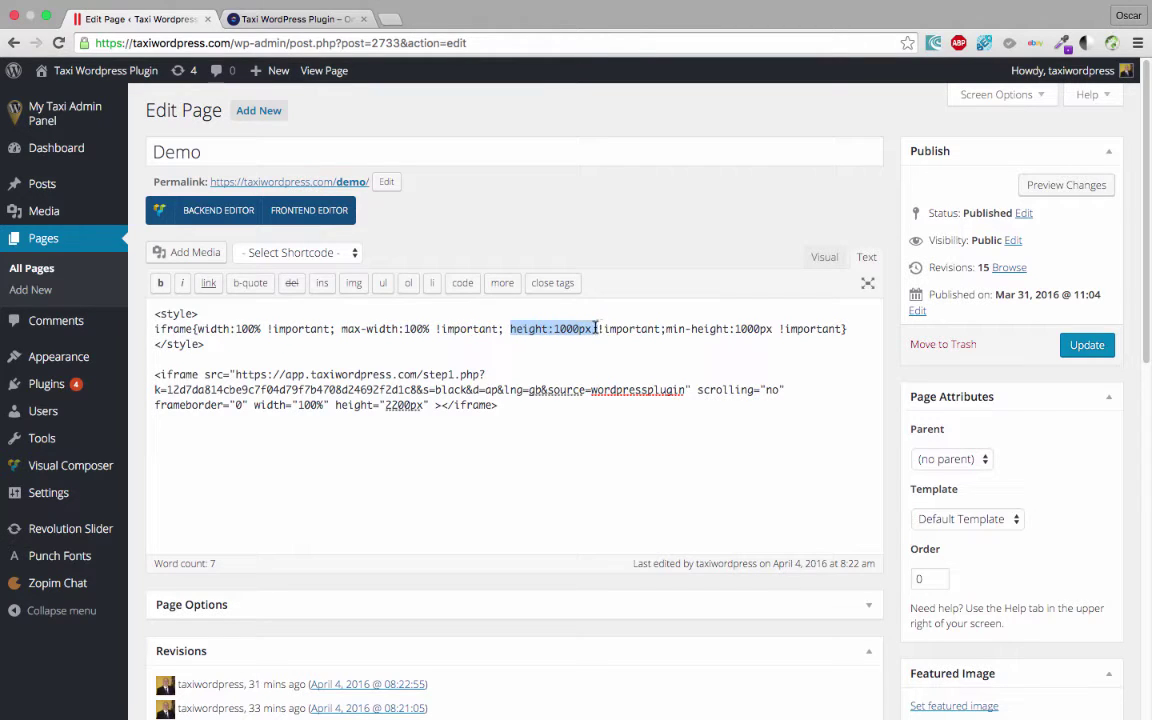
pyautogui.click(560, 327)
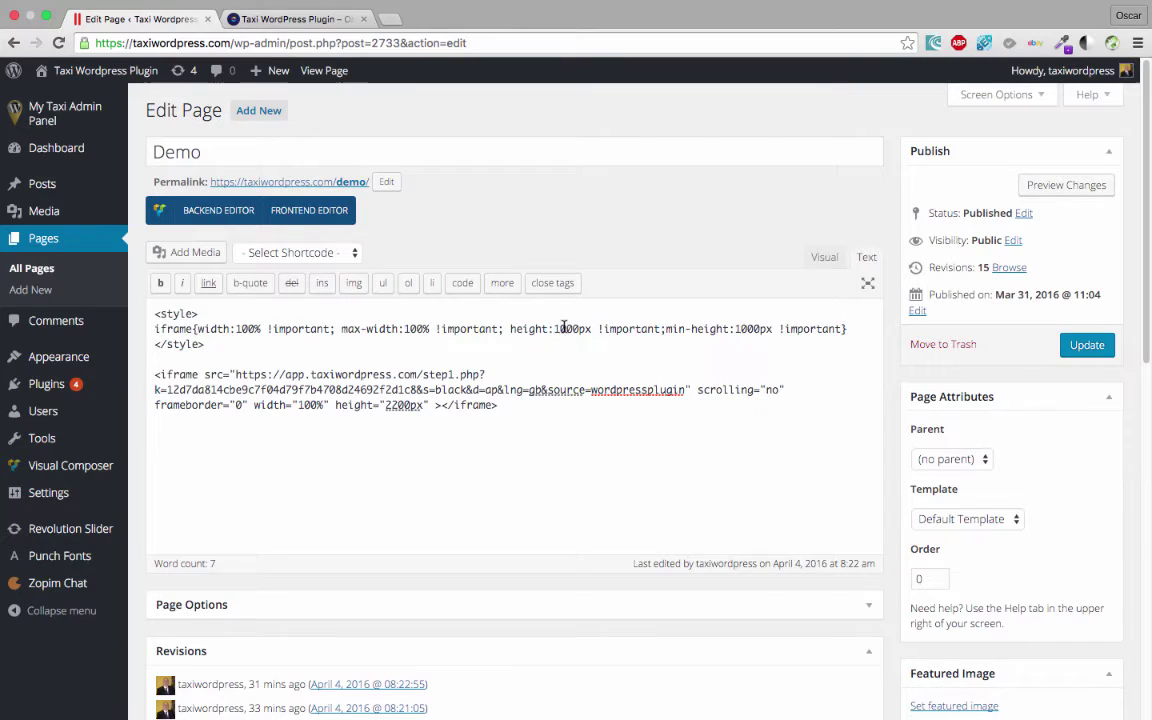
# Change height and min-height from 1000px to 2200px and update the Demo page.
pyautogui.moveTo(566, 328); pyautogui.dragTo(556, 328)
pyautogui.write('22')
pyautogui.moveTo(746, 328); pyautogui.dragTo(734, 328)
pyautogui.write('22')
pyautogui.moveTo(429, 405); pyautogui.dragTo(262, 407)
pyautogui.click(1087, 344)
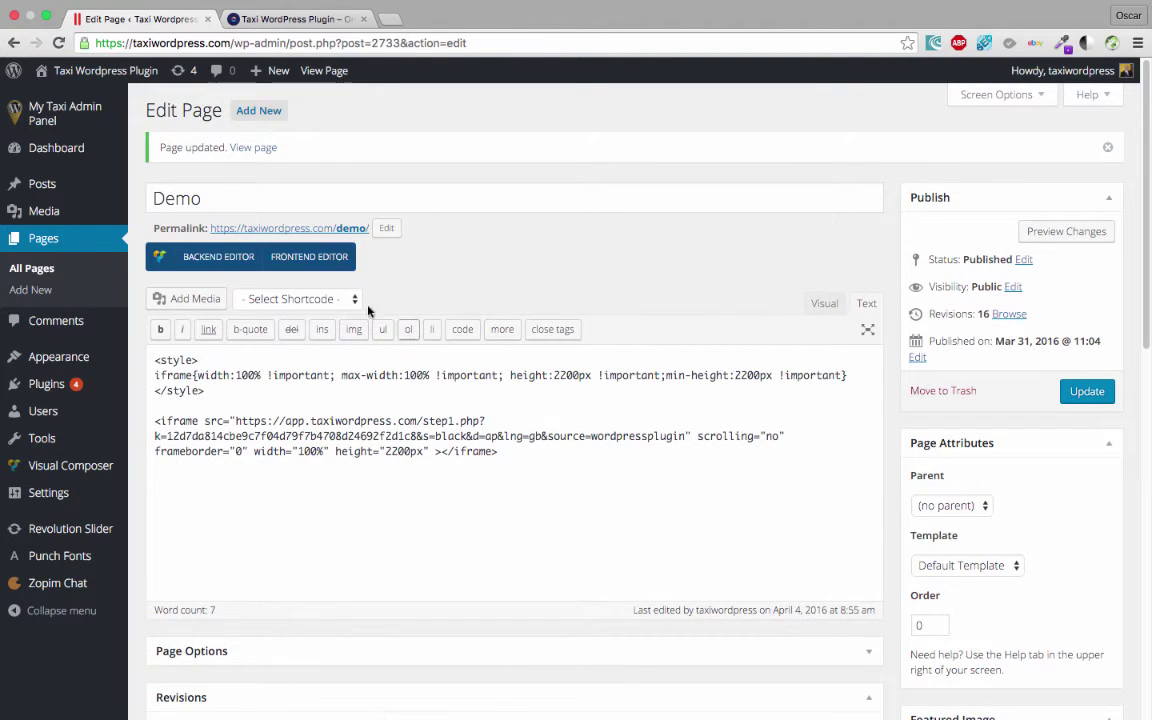
pyautogui.rightClick(317, 228)
# Open the live Demo page in a new tab and scroll through the booking form.
pyautogui.click(385, 234)
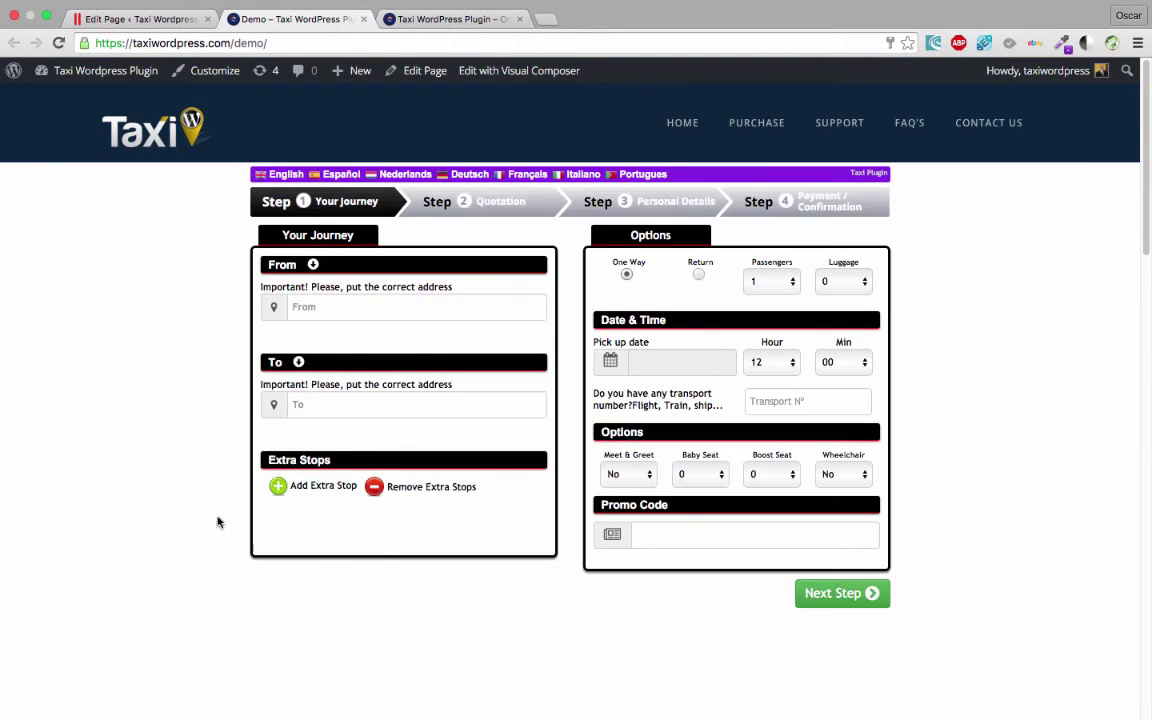
pyautogui.scroll(-3, 840, 577)
pyautogui.scroll(-10, 586, 478)
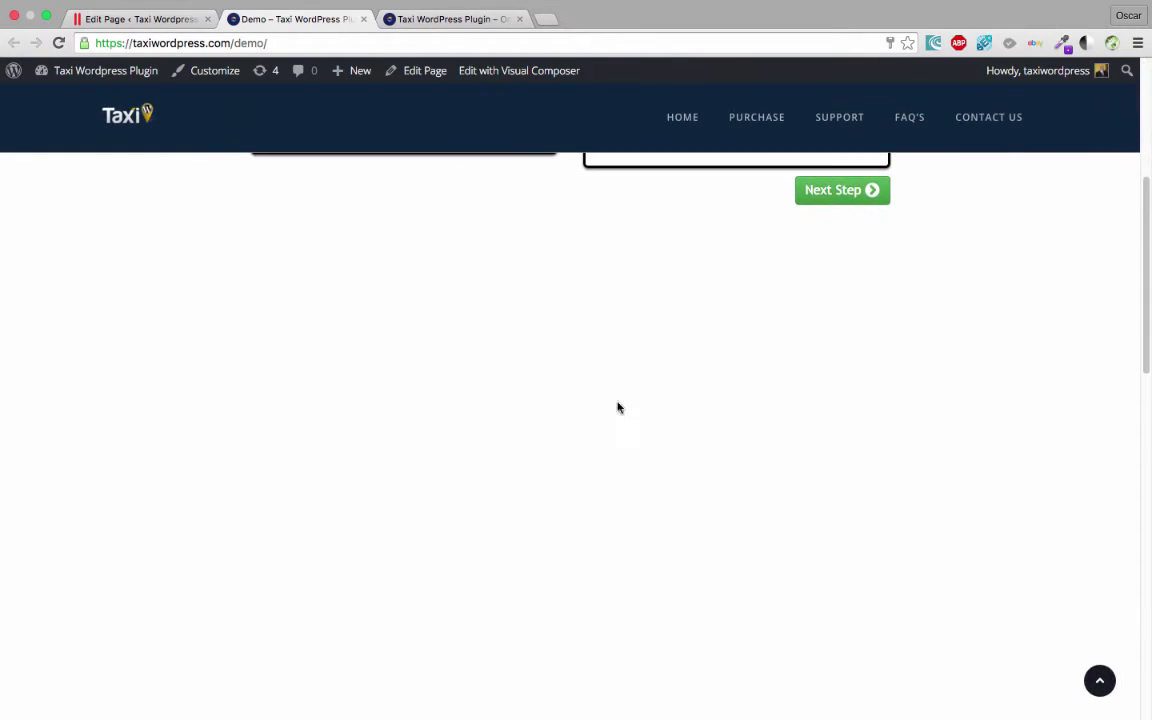
pyautogui.scroll(10, 619, 515)
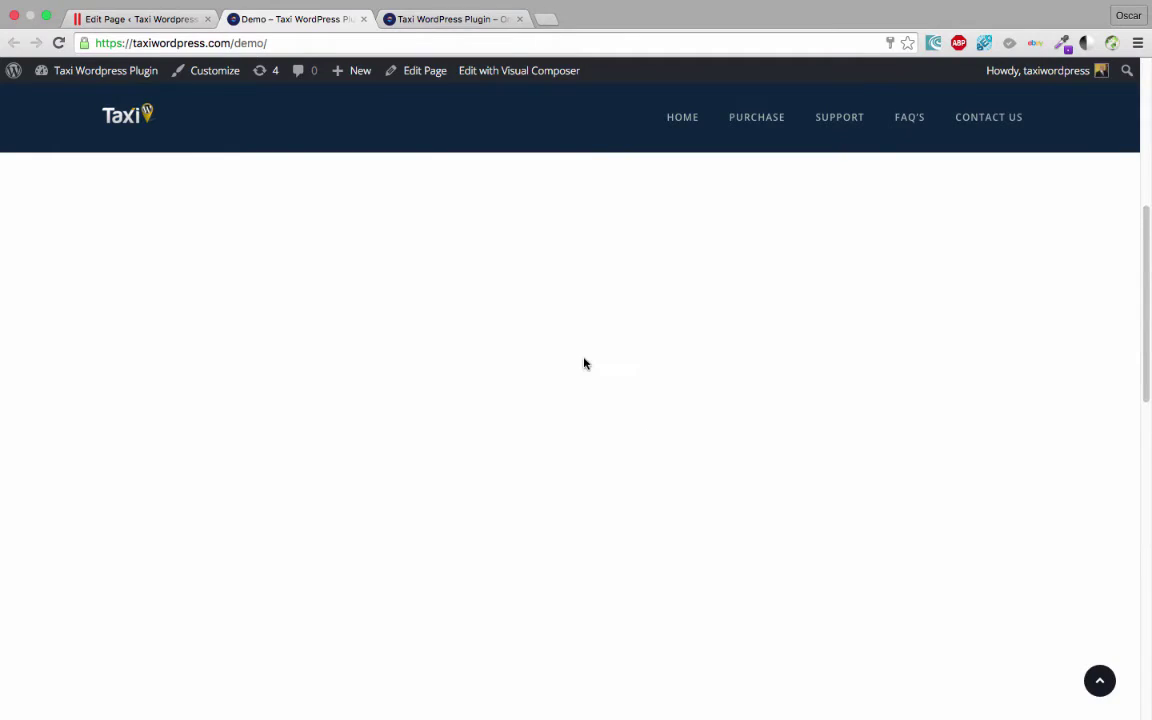
pyautogui.click(313, 302)
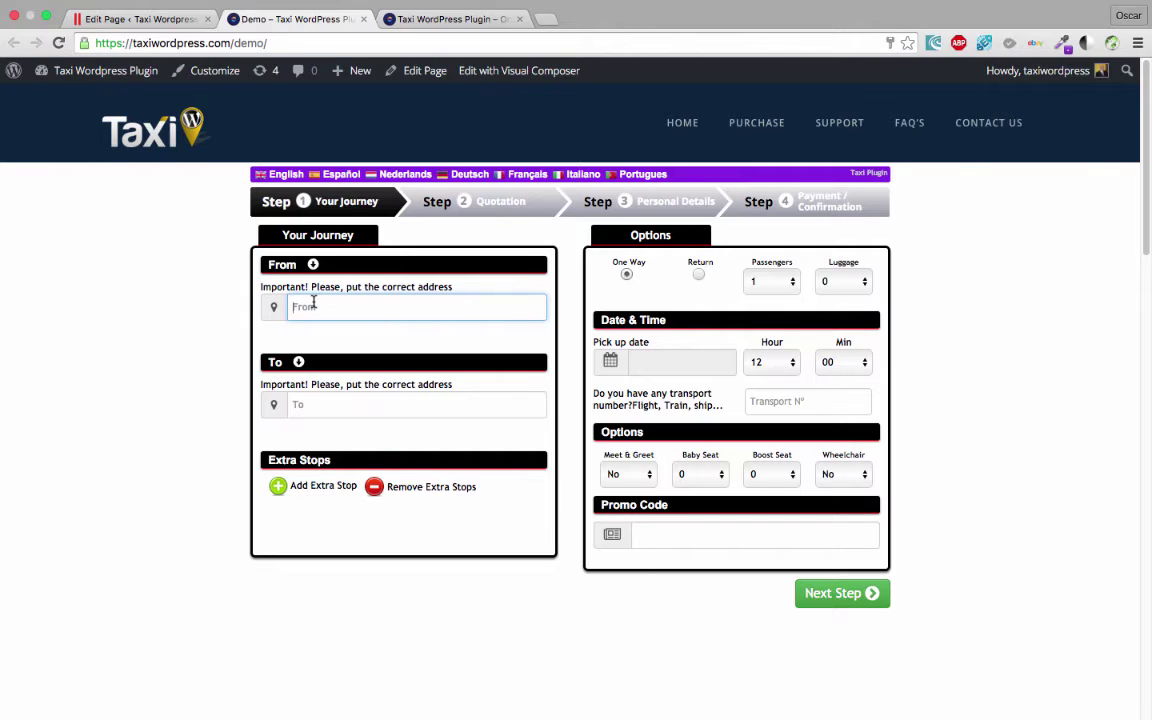
# Request a quote from London to Bristol for 14/04/2016.
pyautogui.write('ondon')
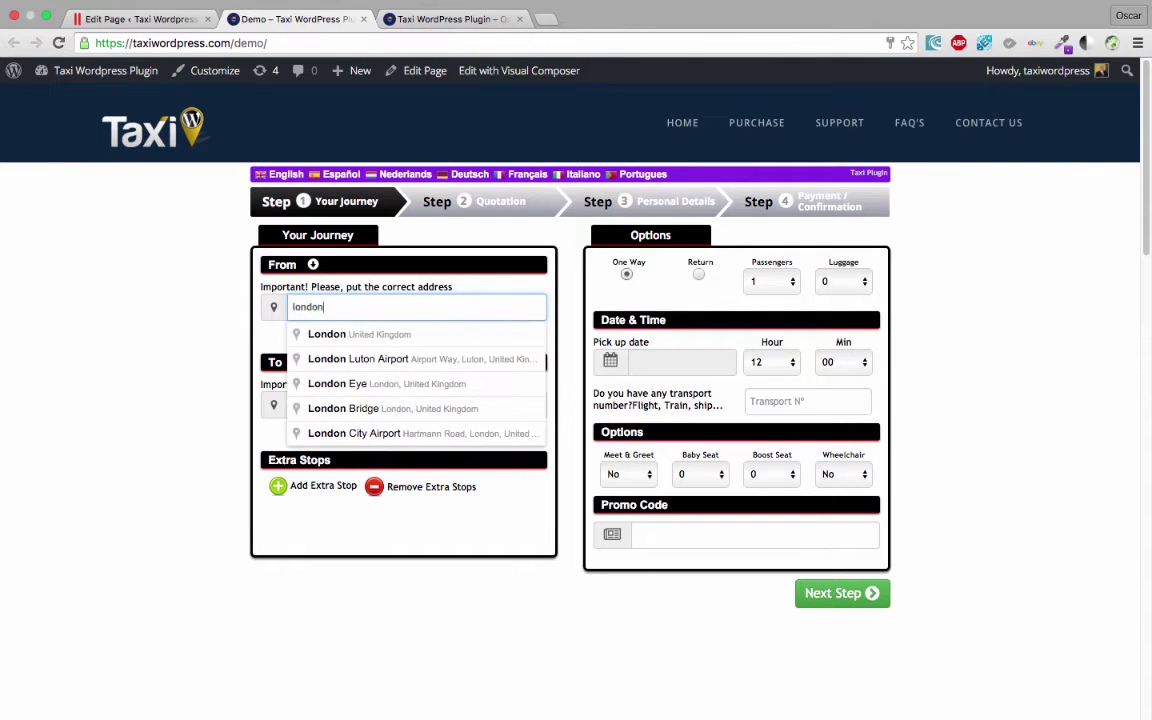
pyautogui.click(351, 338)
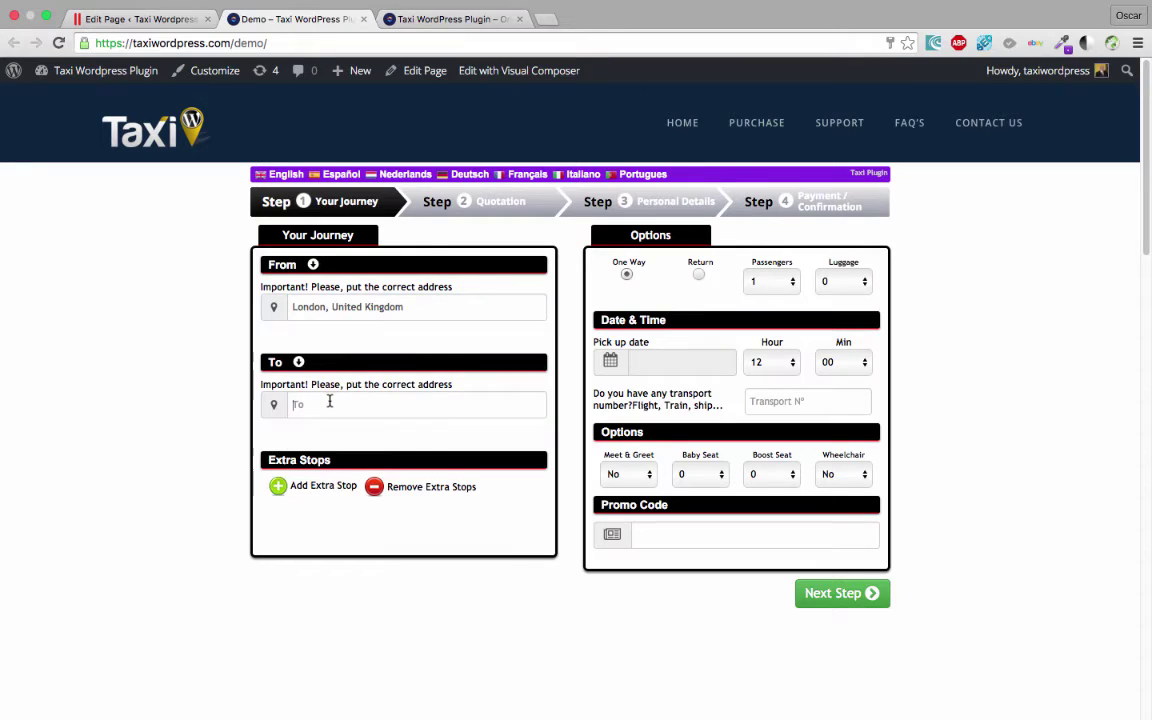
pyautogui.click(329, 401)
pyautogui.write('brsitol')
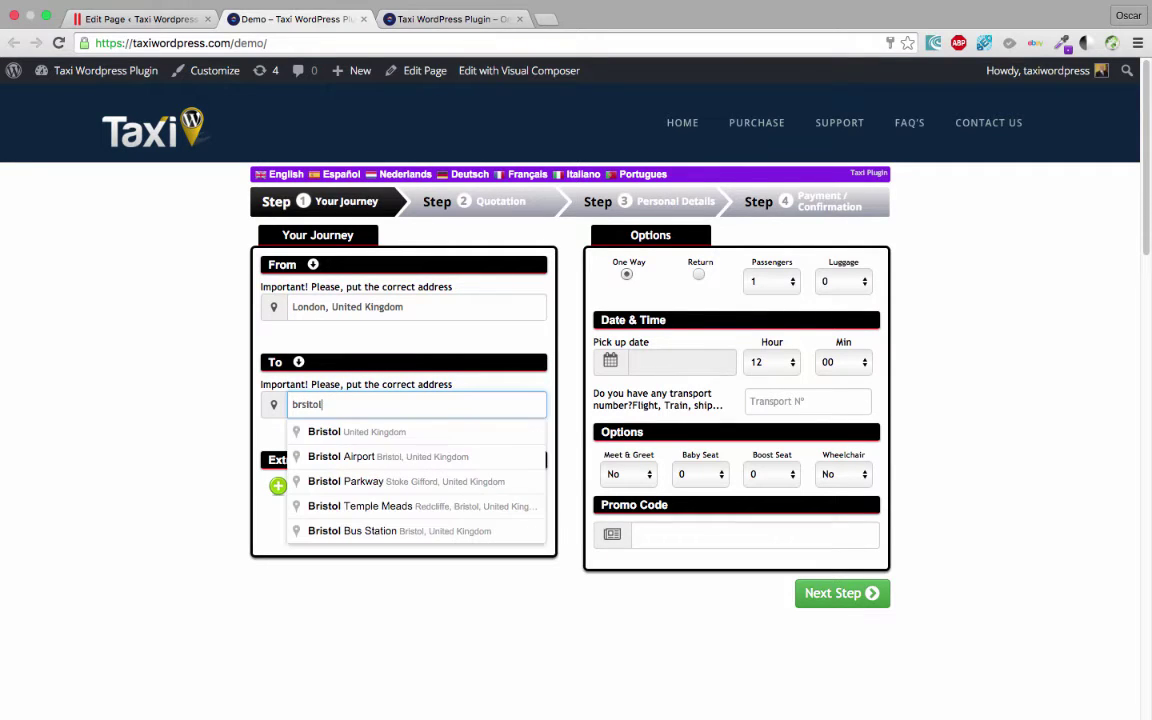
pyautogui.click(355, 432)
pyautogui.click(660, 362)
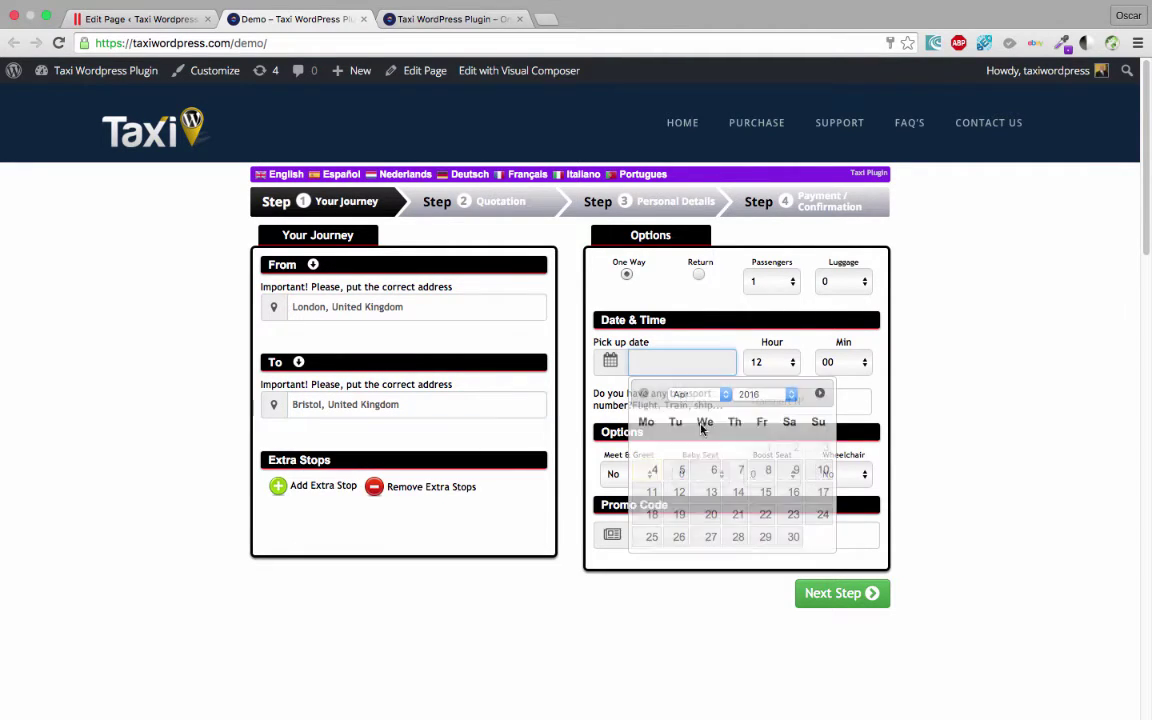
pyautogui.click(735, 494)
pyautogui.click(872, 594)
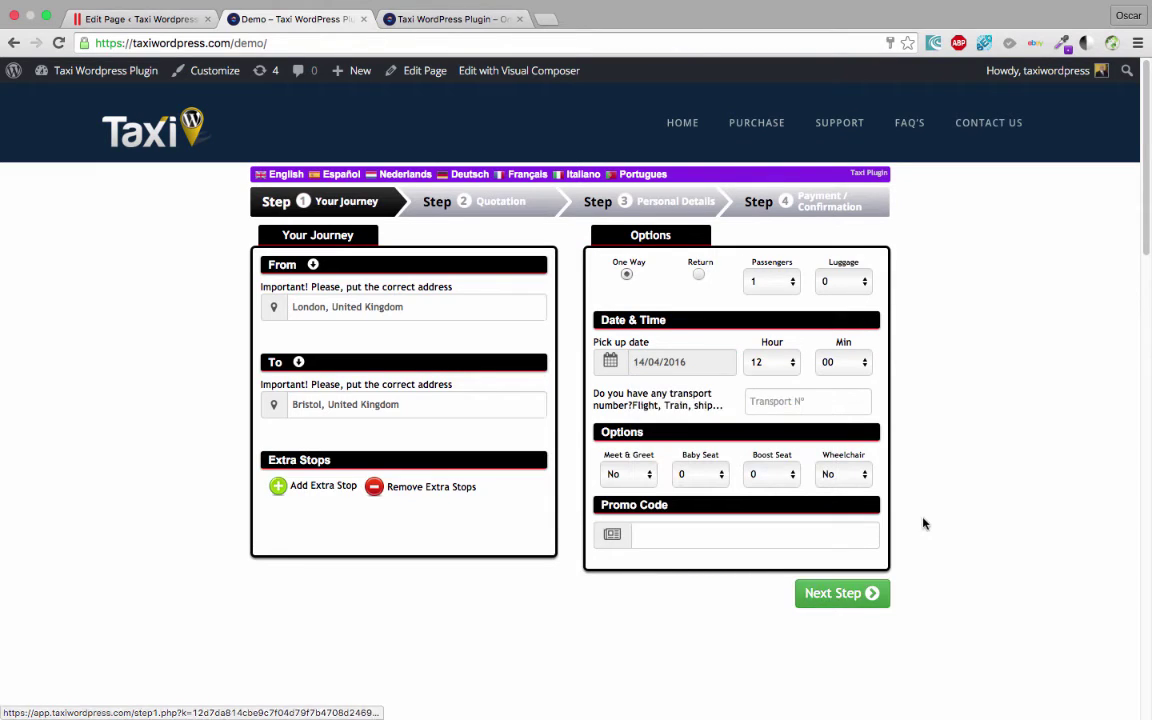
# Review the quoted prices (Saloon £171, Estate £171, Executive £195), then return to the page editor.
pyautogui.scroll(-5, 972, 496)
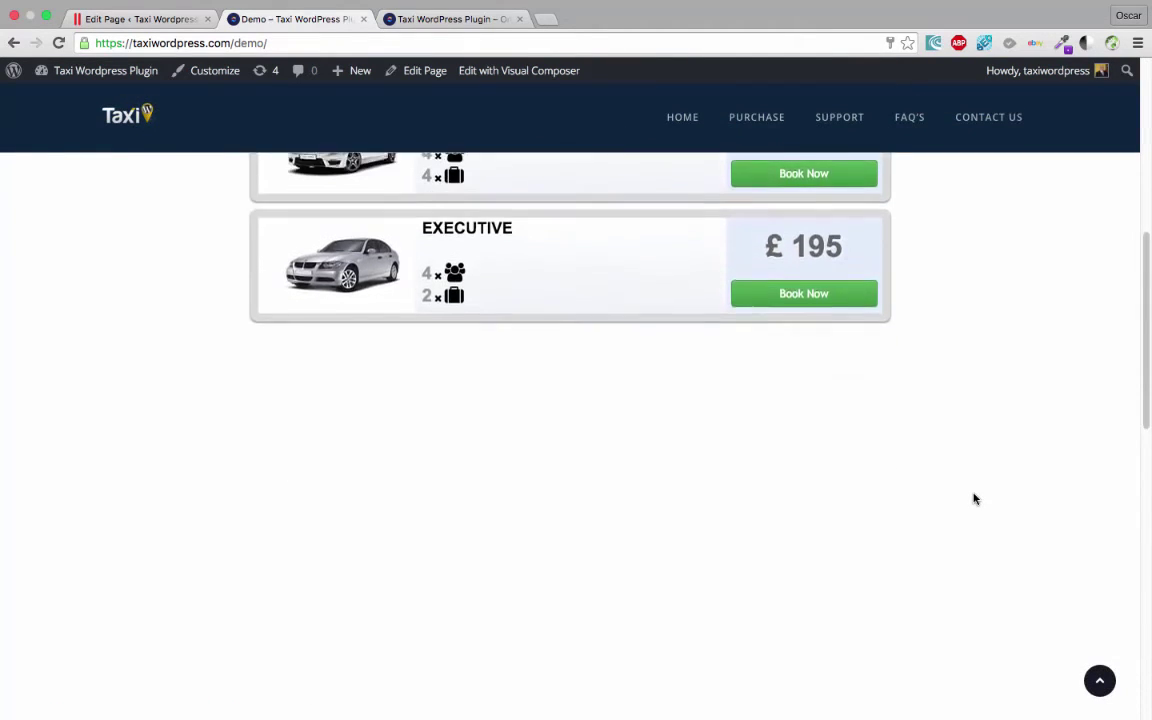
pyautogui.scroll(1, 975, 499)
pyautogui.scroll(3, 514, 406)
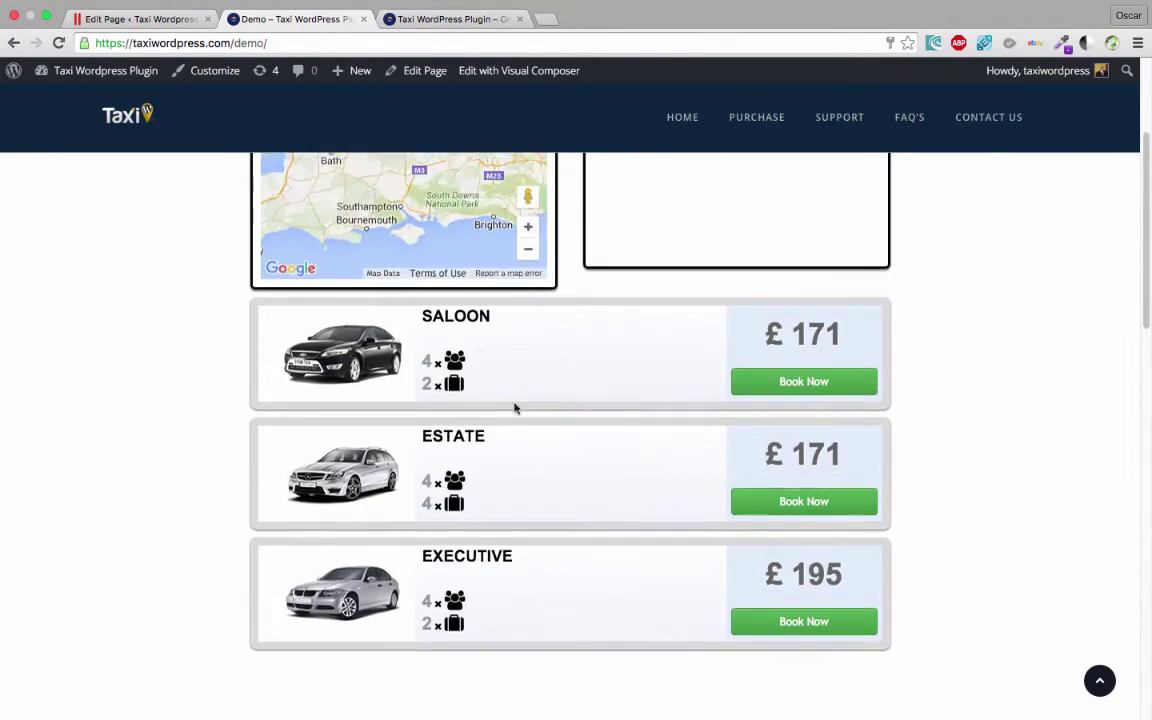
pyautogui.scroll(-2, 504, 533)
pyautogui.scroll(-2, 504, 533)
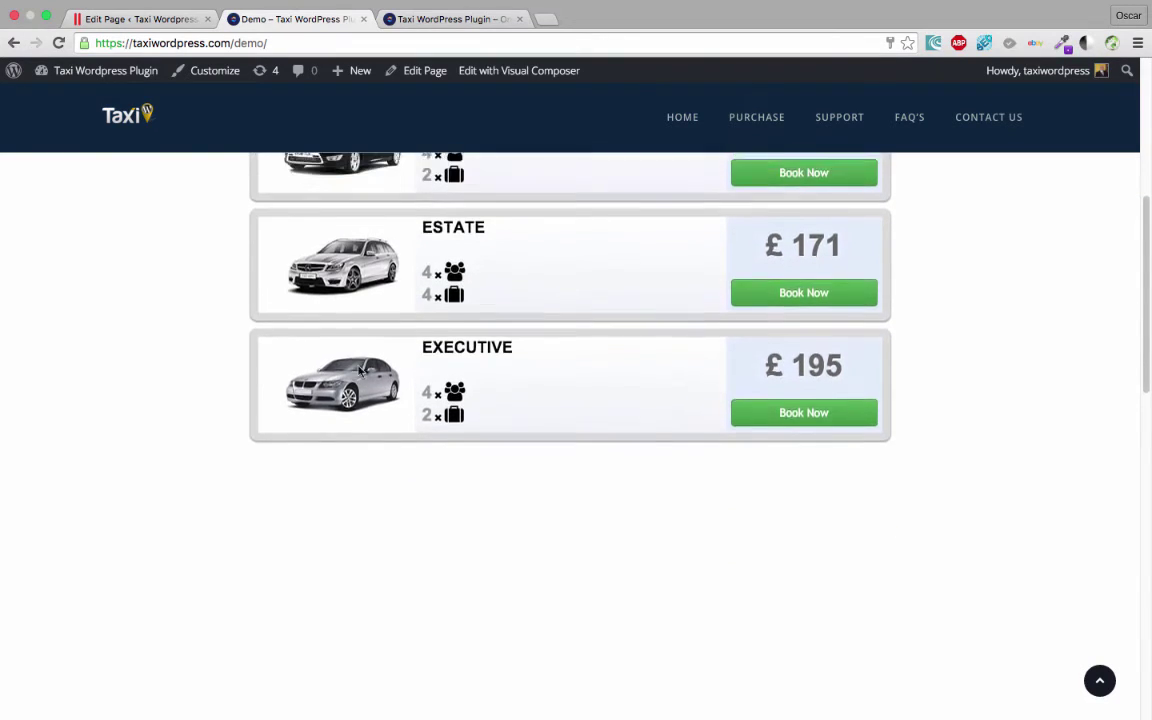
pyautogui.scroll(5, 450, 450)
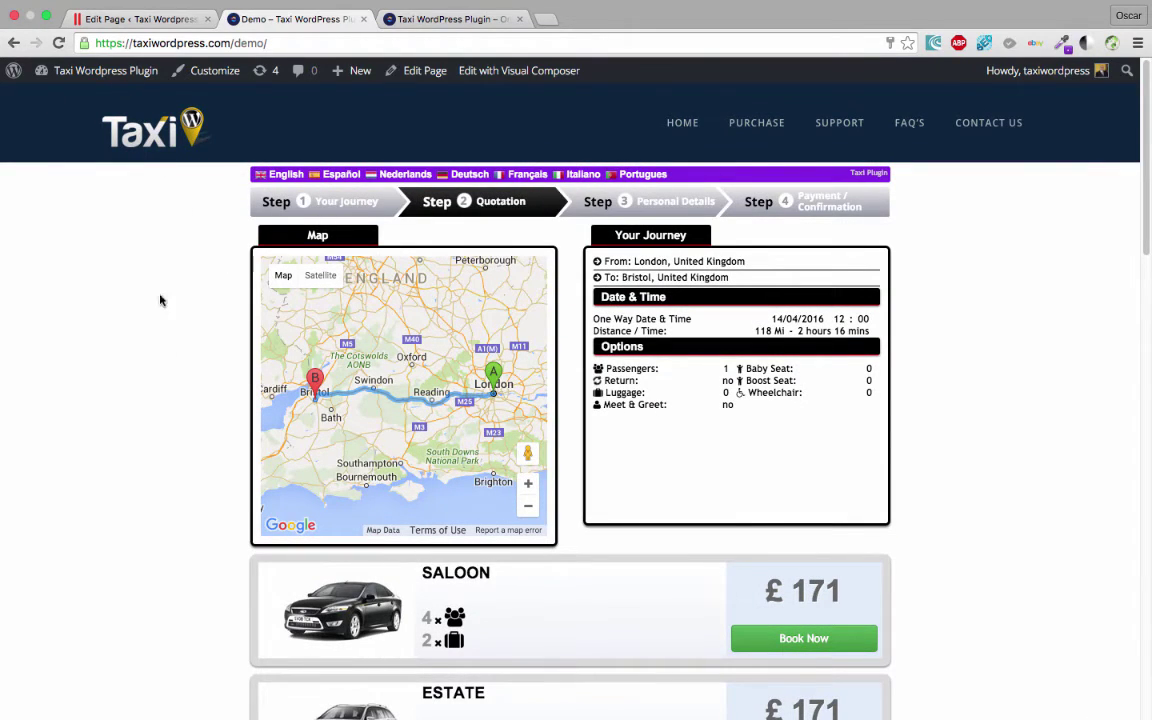
pyautogui.click(135, 19)
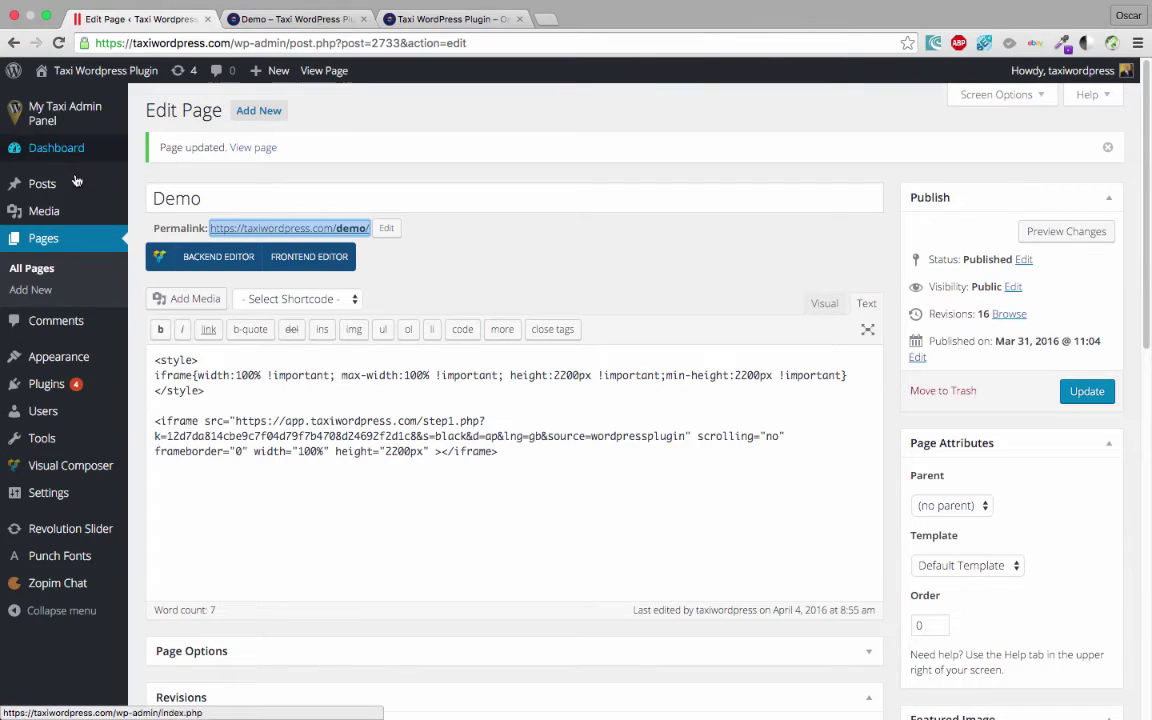
# Open the taxi admin panel's vehicle pricing table.
pyautogui.click(185, 108)
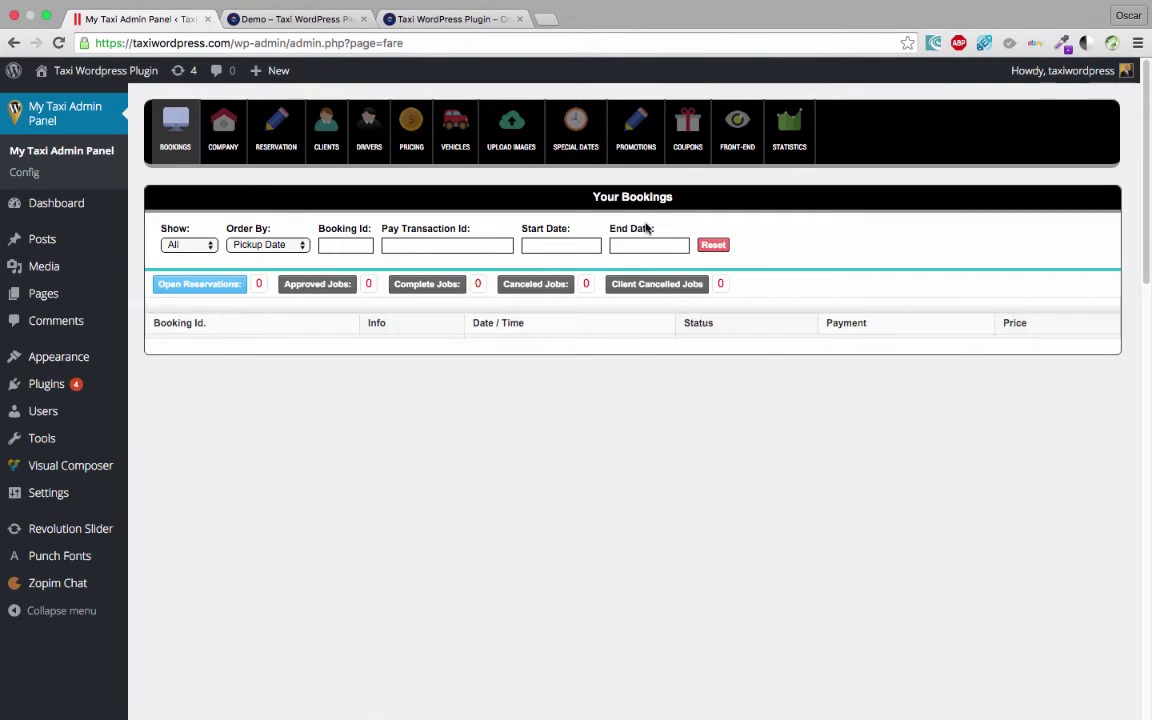
pyautogui.click(455, 132)
pyautogui.click(426, 127)
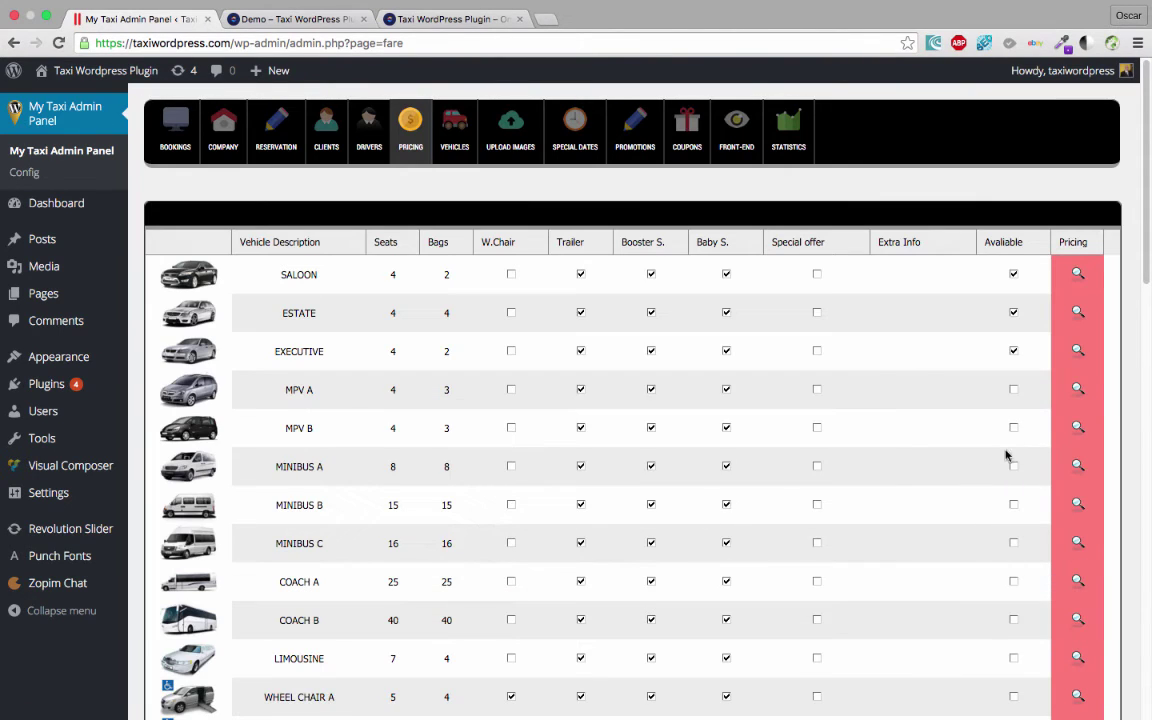
# Mark MPV A, MPV B, Minibus A, Minibus C, Coach A and Wheel Chair A as available.
pyautogui.click(1013, 389)
pyautogui.click(1013, 428)
pyautogui.click(1013, 466)
pyautogui.click(1013, 543)
pyautogui.click(1013, 581)
pyautogui.scroll(-1, 1013, 596)
pyautogui.scroll(-1, 1011, 588)
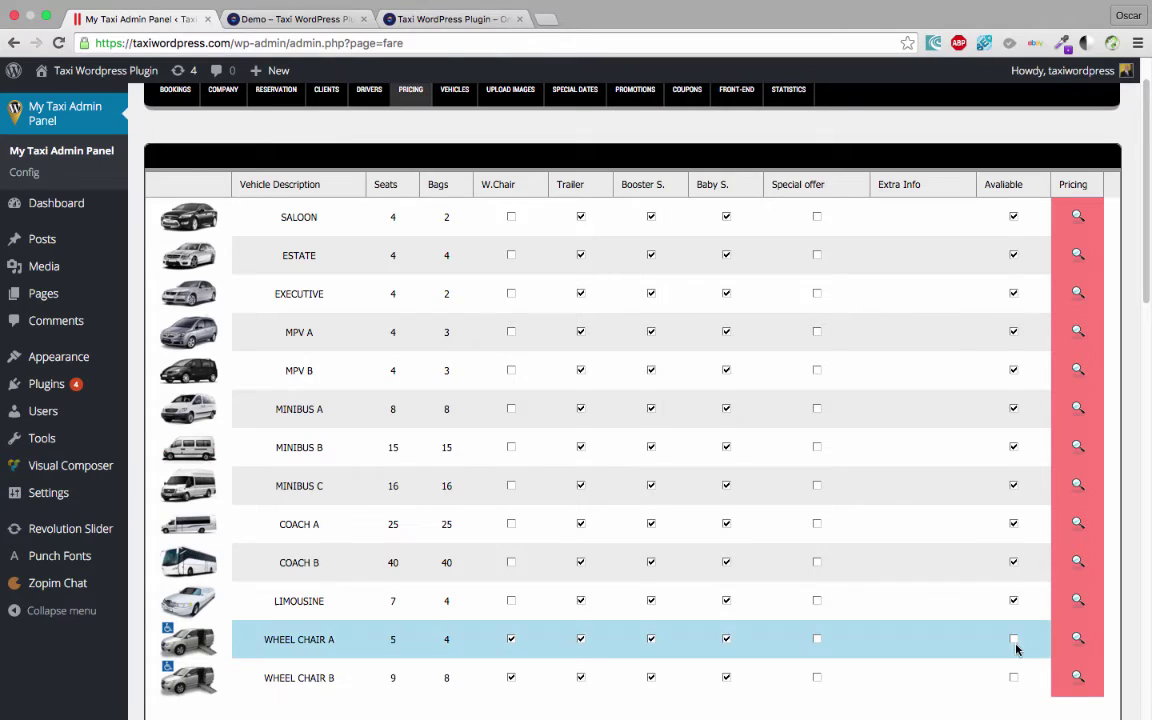
pyautogui.scroll(-3, 1018, 640)
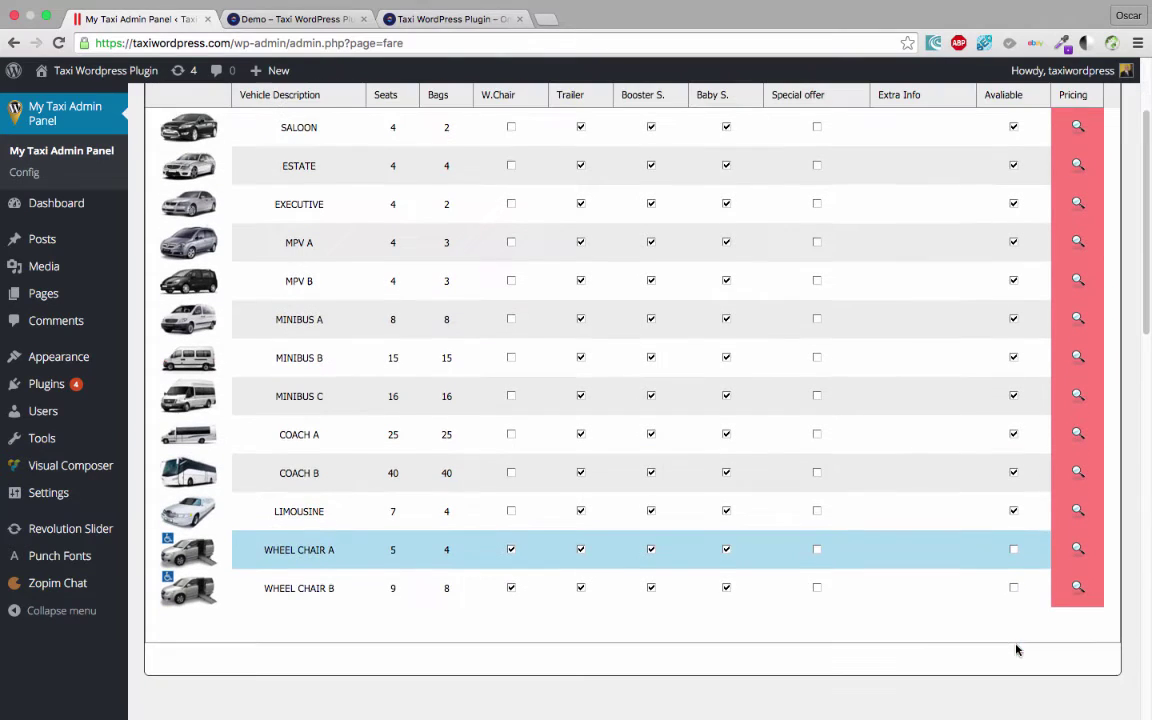
pyautogui.click(1014, 552)
pyautogui.scroll(1, 932, 460)
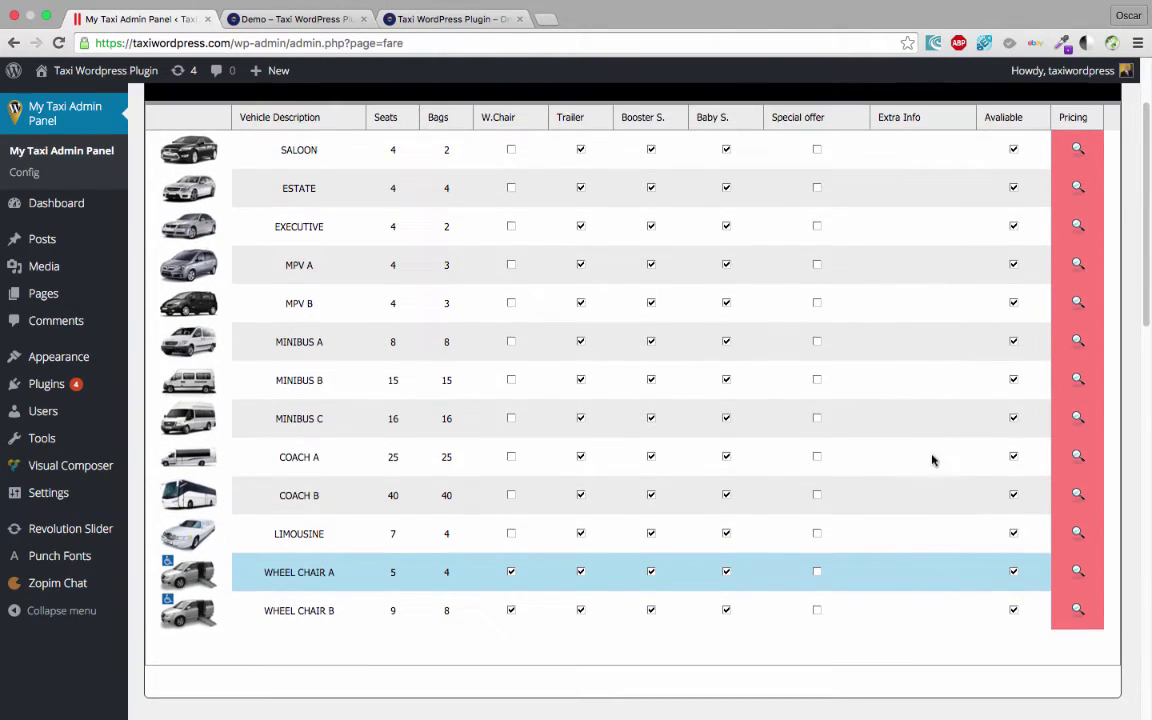
pyautogui.scroll(5, 962, 283)
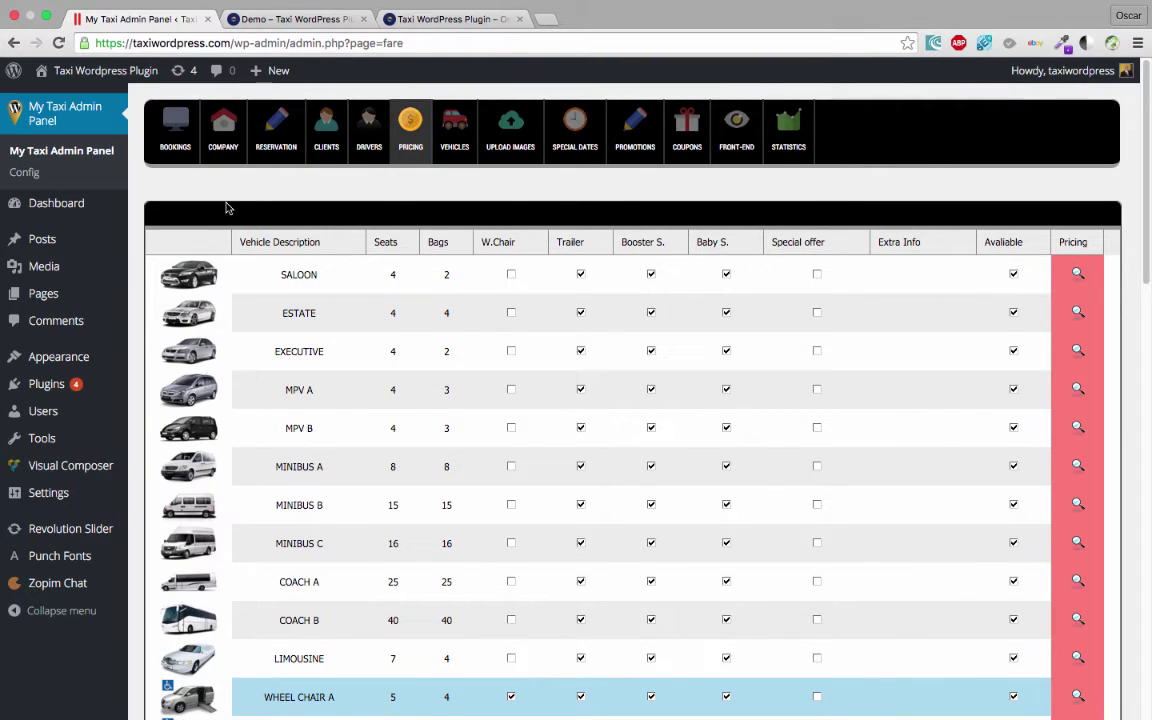
# Rerun the London-to-Bristol quote and review prices from Saloon £171 to Limousine £473.
pyautogui.click(278, 22)
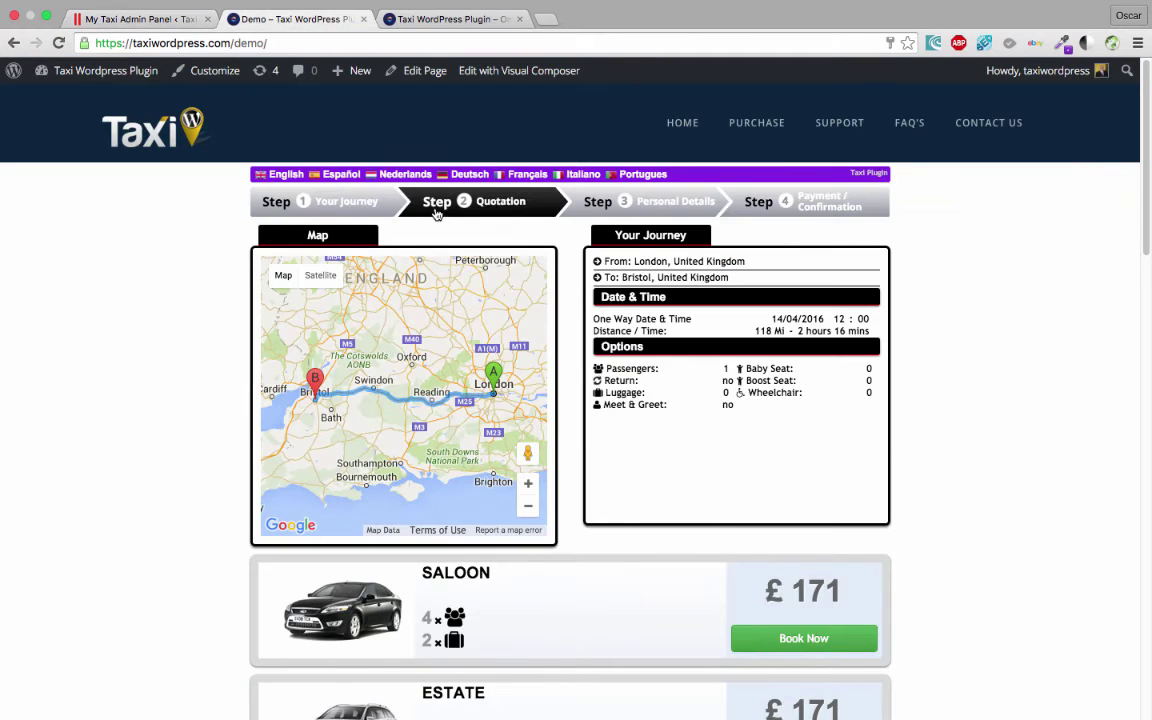
pyautogui.click(325, 199)
pyautogui.scroll(-3, 350, 430)
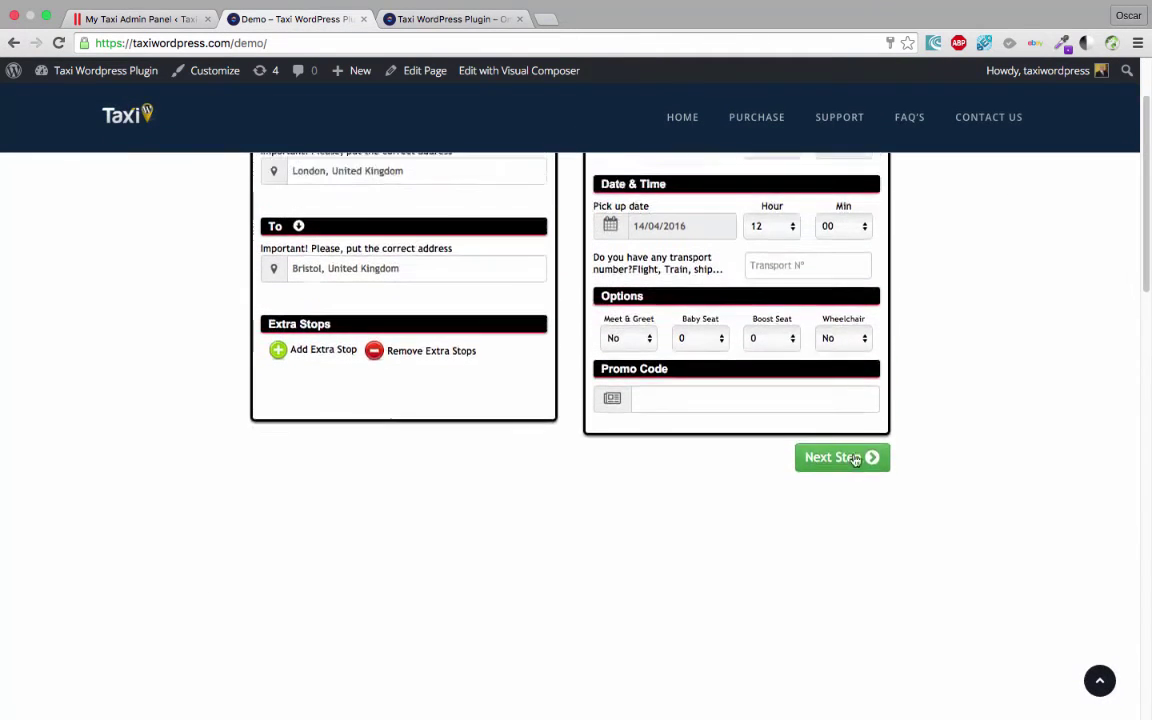
pyautogui.click(855, 459)
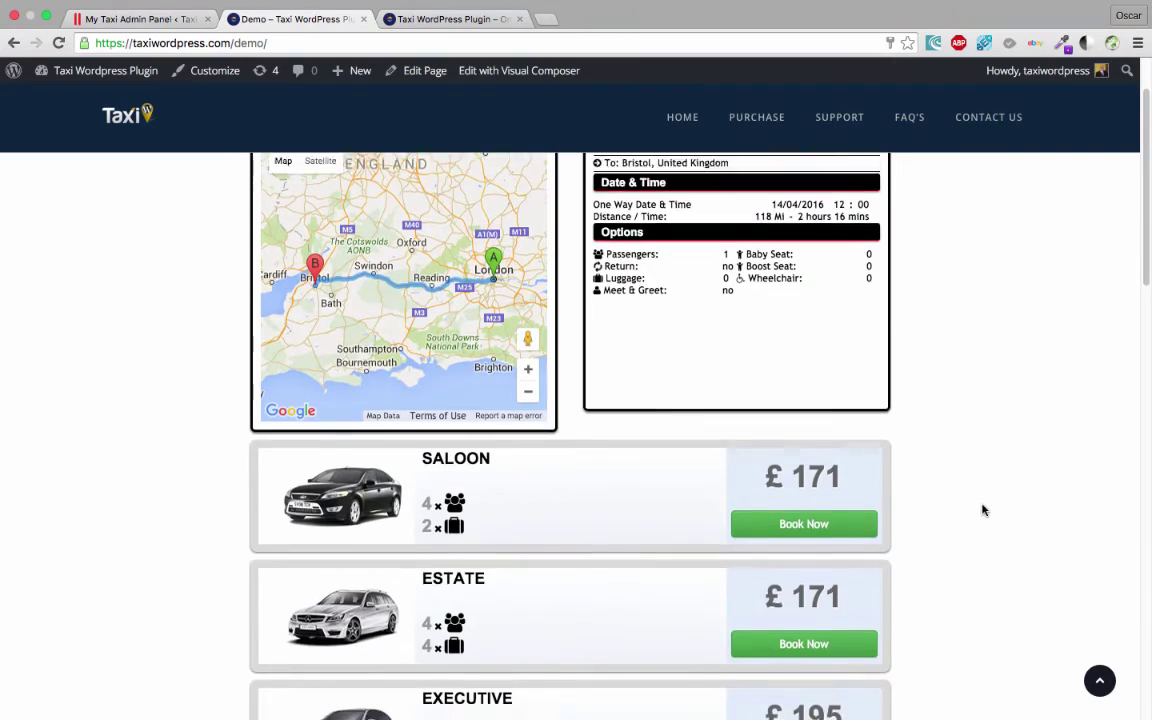
pyautogui.scroll(-11, 982, 510)
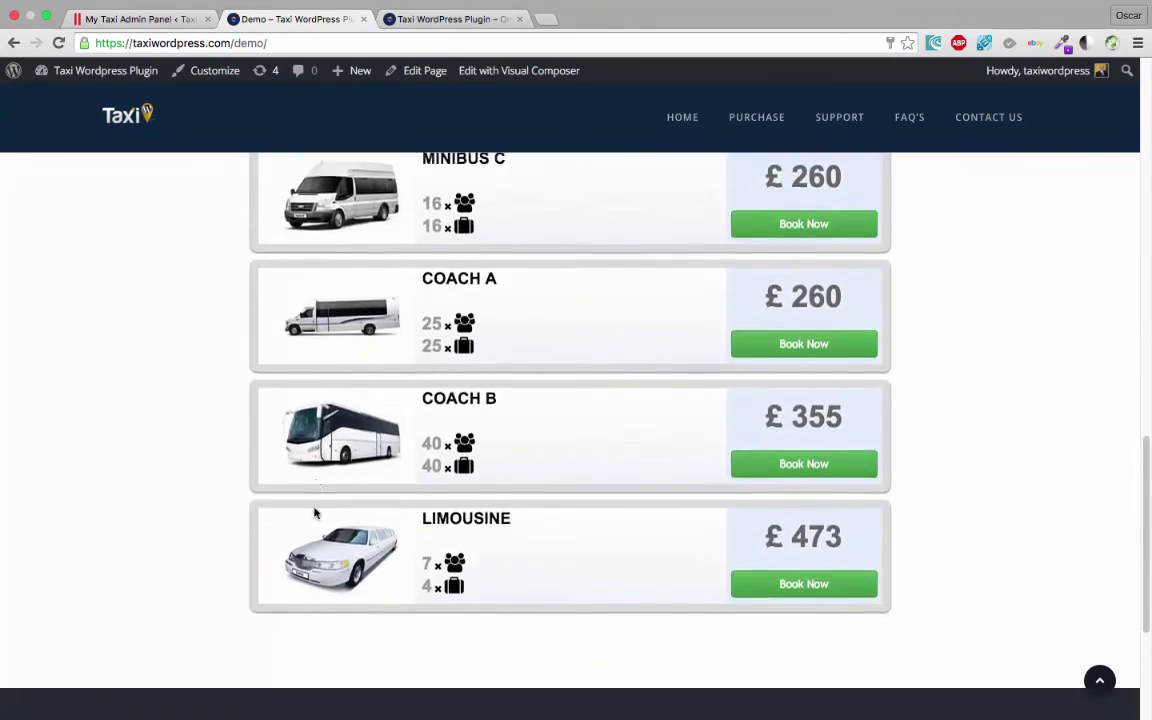
pyautogui.scroll(15, 1003, 419)
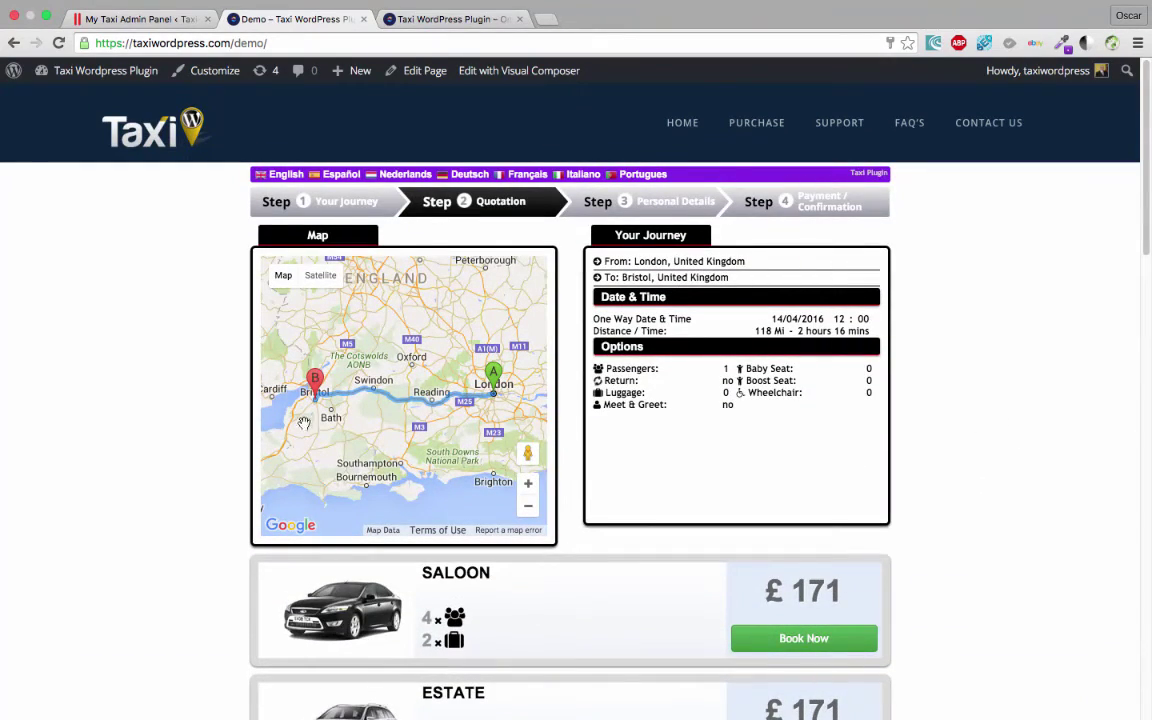
pyautogui.scroll(-6, 862, 440)
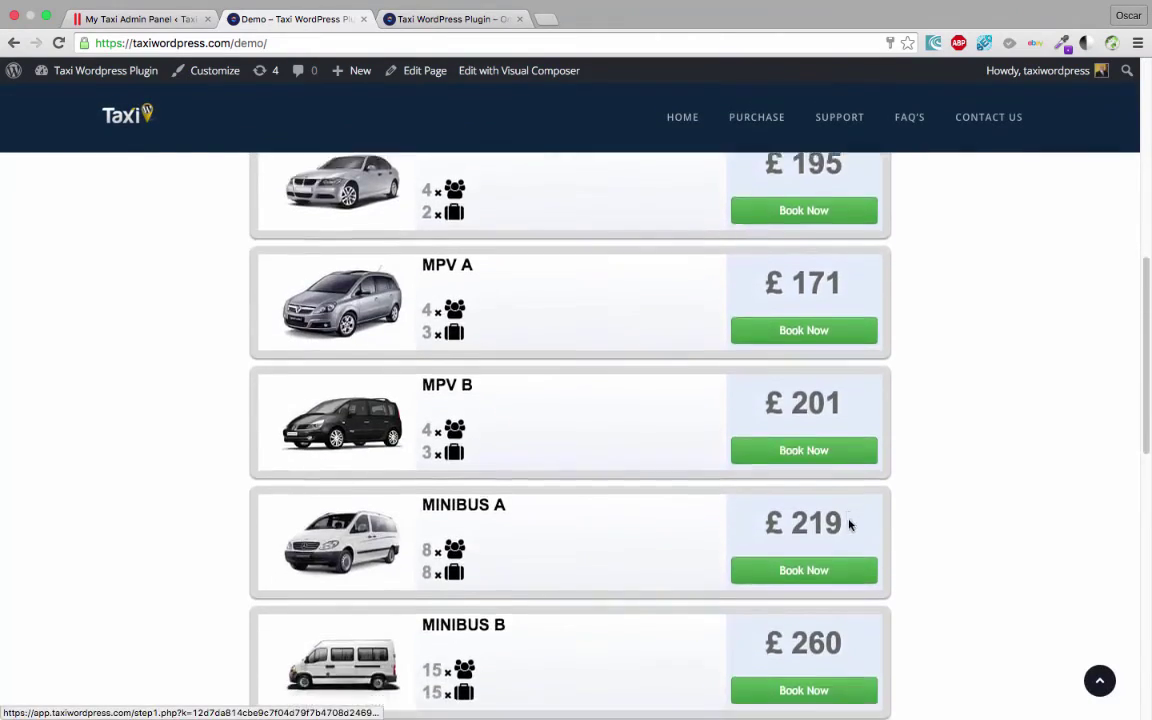
pyautogui.scroll(-5, 849, 524)
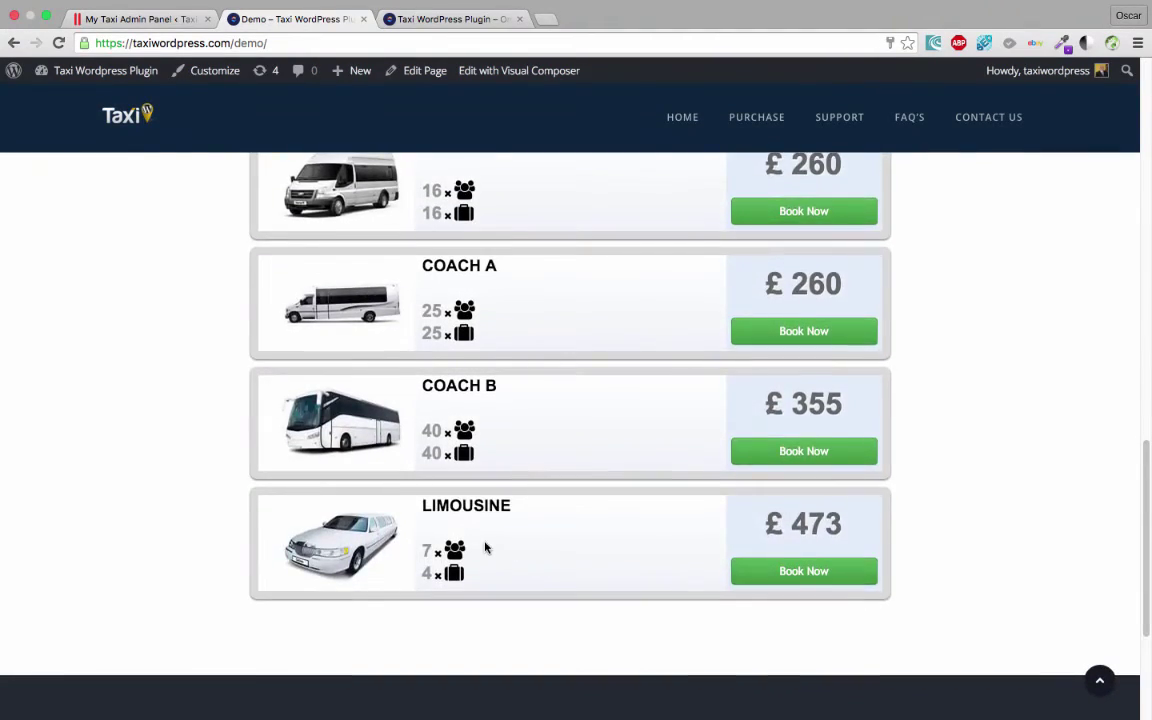
pyautogui.scroll(10, 490, 545)
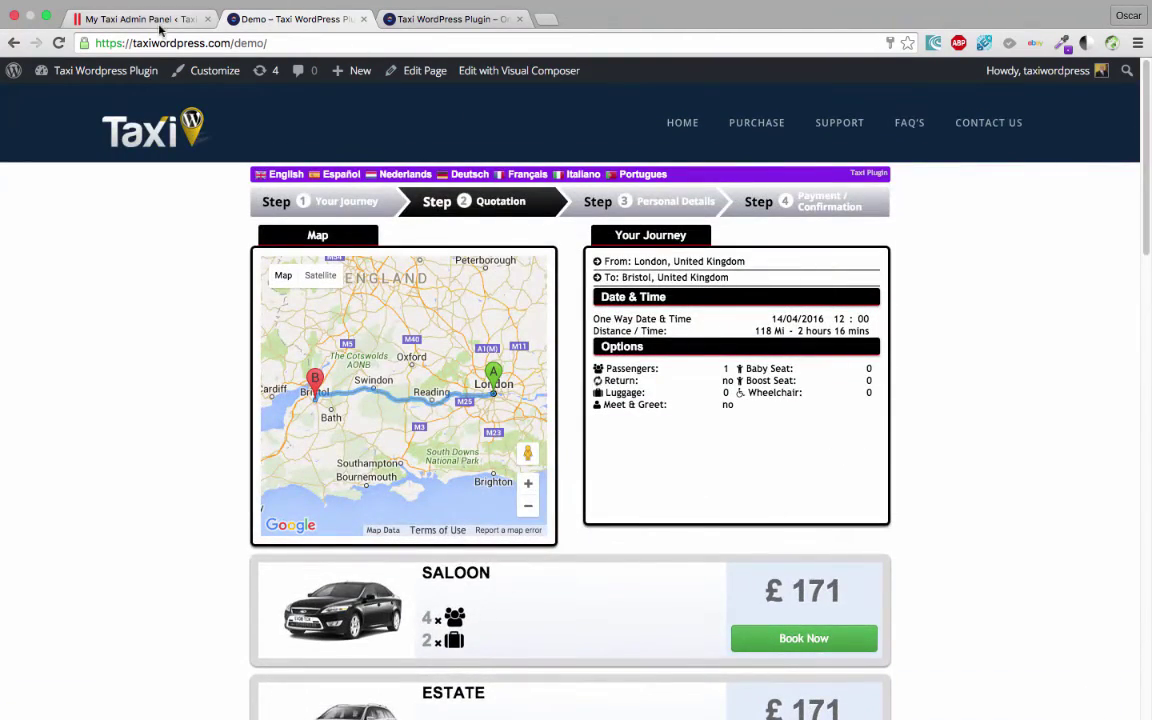
pyautogui.click(146, 20)
# Make Wheel Chair B, Limousine, MPV B and MPV A unavailable, keeping Saloon, Estate and Executive.
pyautogui.scroll(-5, 843, 542)
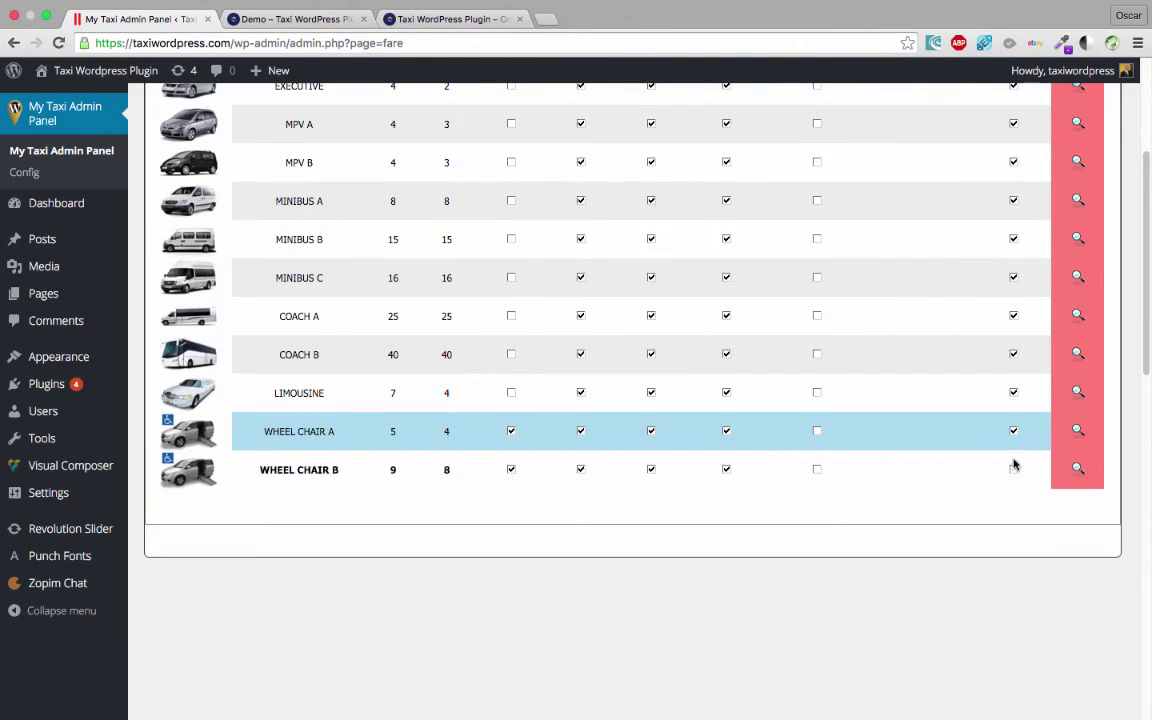
pyautogui.click(1013, 468)
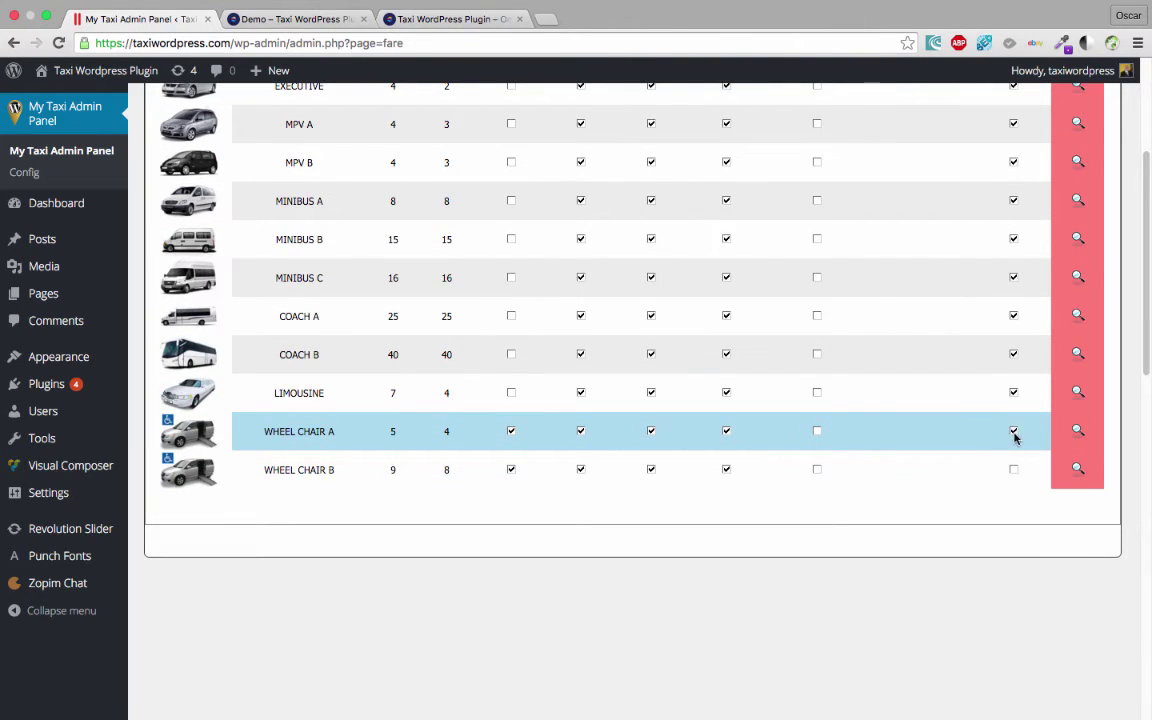
pyautogui.click(1013, 393)
pyautogui.scroll(4, 1013, 253)
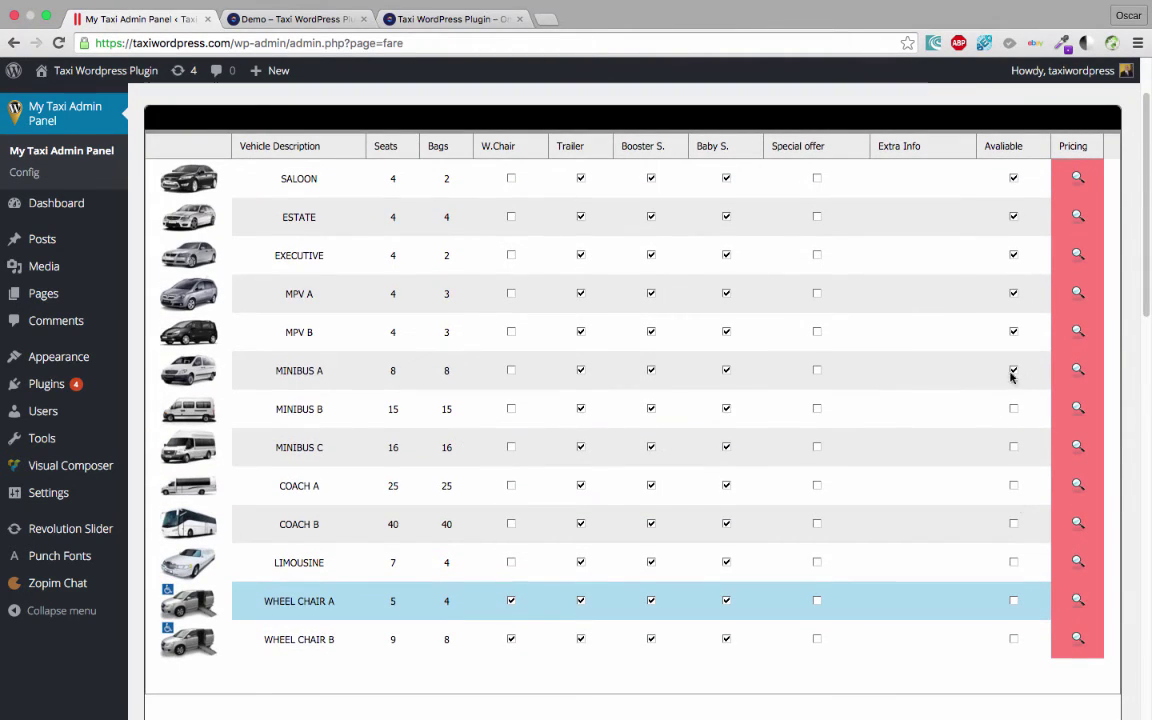
pyautogui.click(1013, 331)
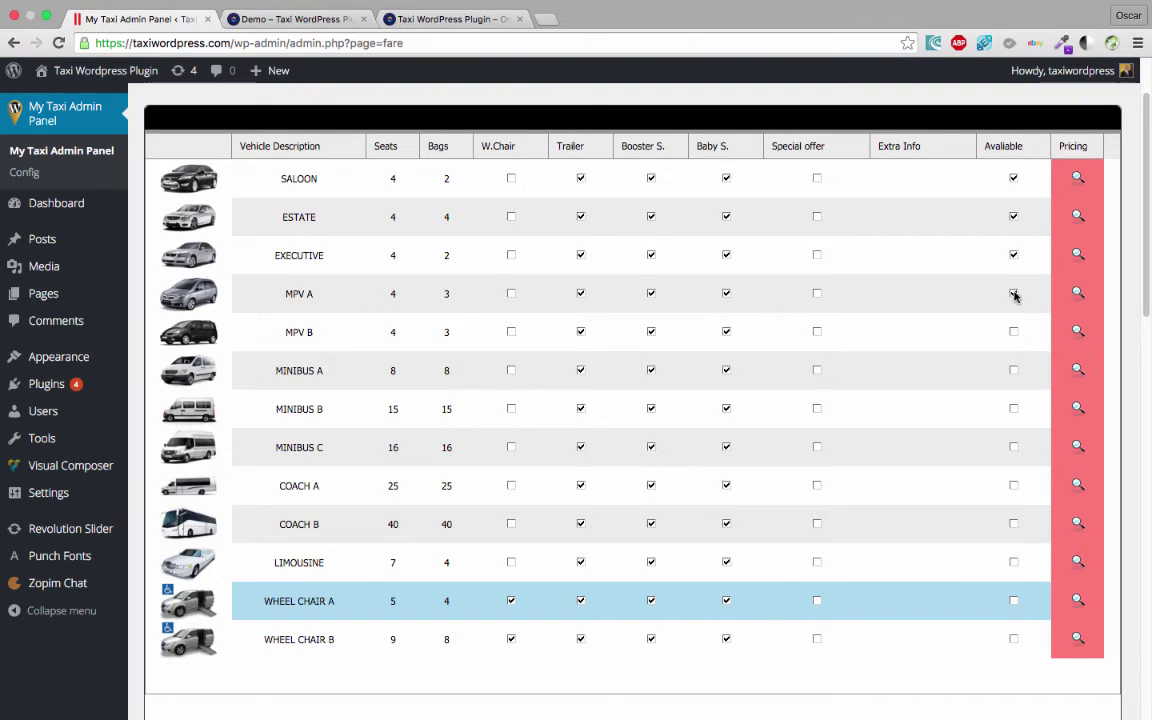
pyautogui.click(1013, 293)
pyautogui.scroll(2, 150, 345)
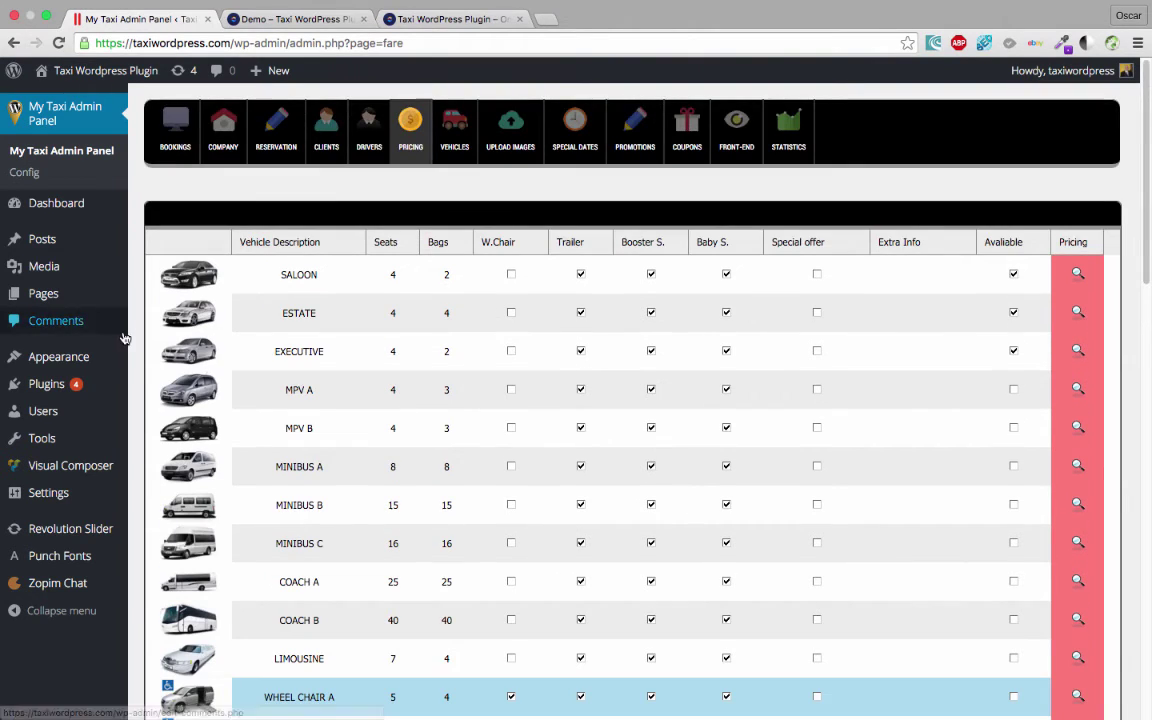
pyautogui.moveTo(30, 195)
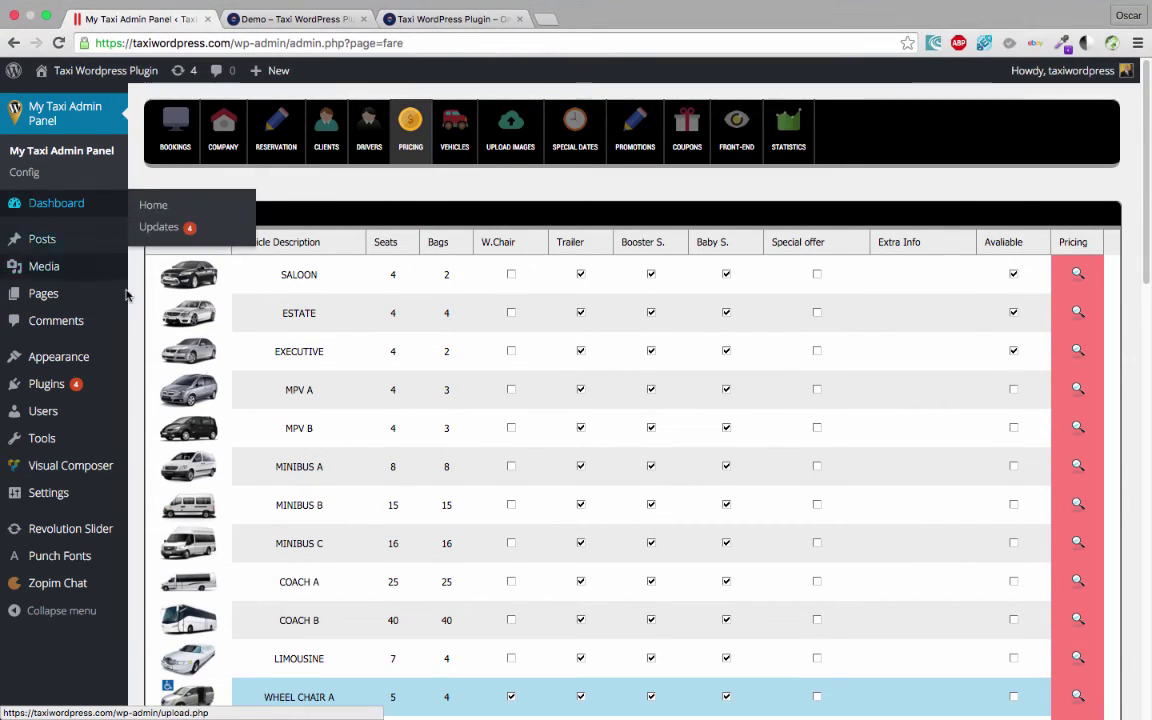
pyautogui.click(50, 299)
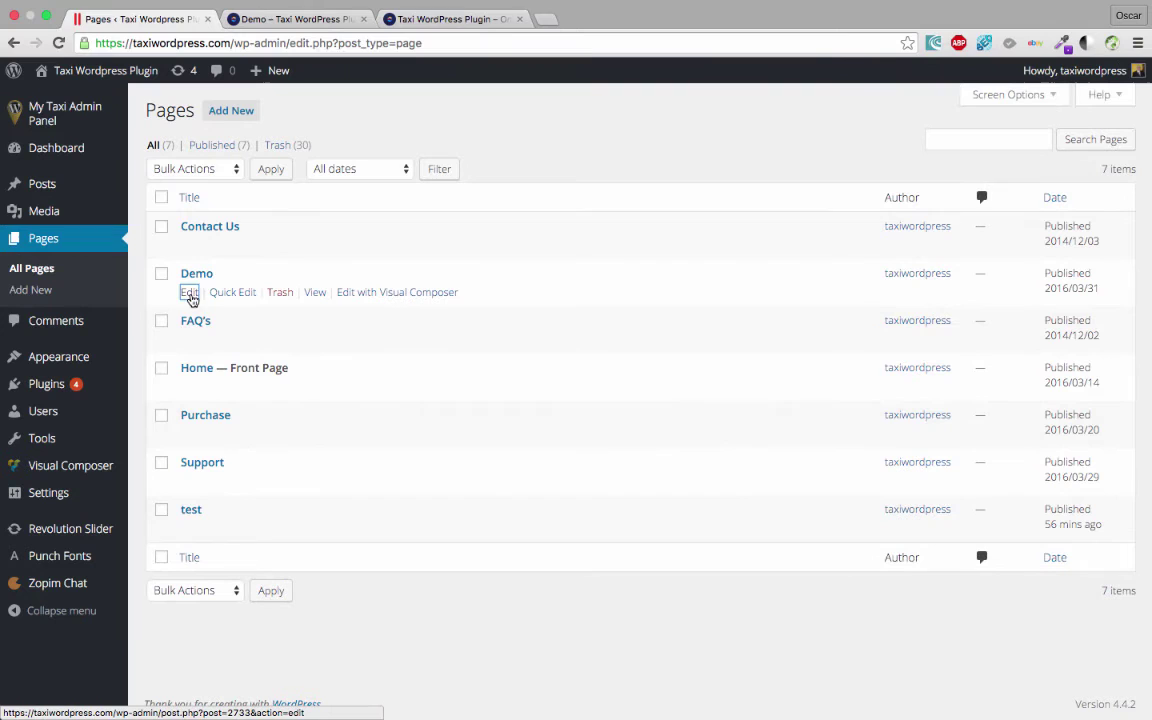
# On the Demo page, change the style rules' height and min-height from 22 to 1000px.
pyautogui.click(190, 294)
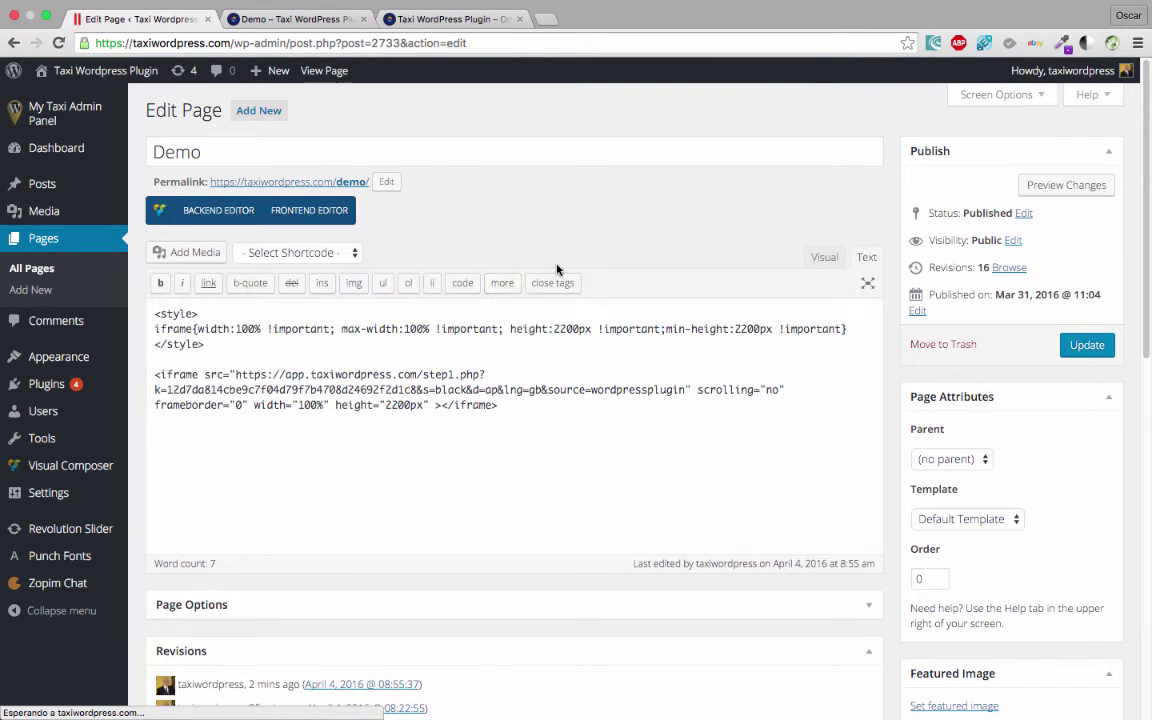
pyautogui.click(563, 329)
pyautogui.press('BackSpace')
pyautogui.press('BackSpace')
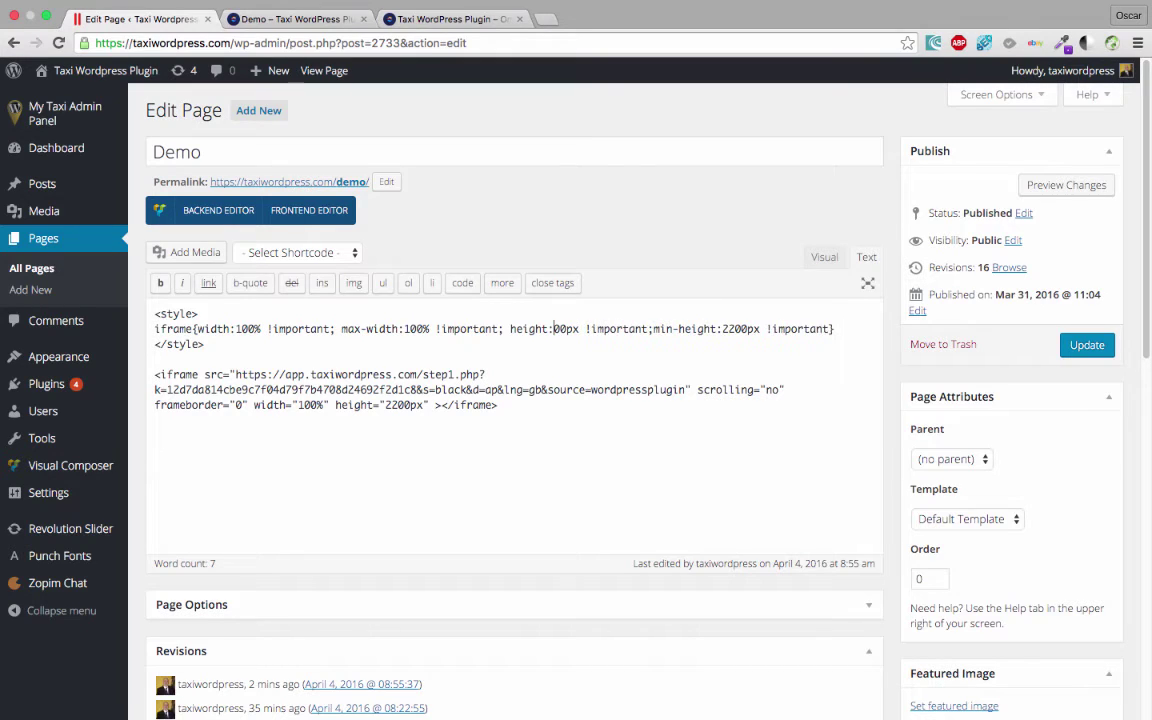
pyautogui.write('10')
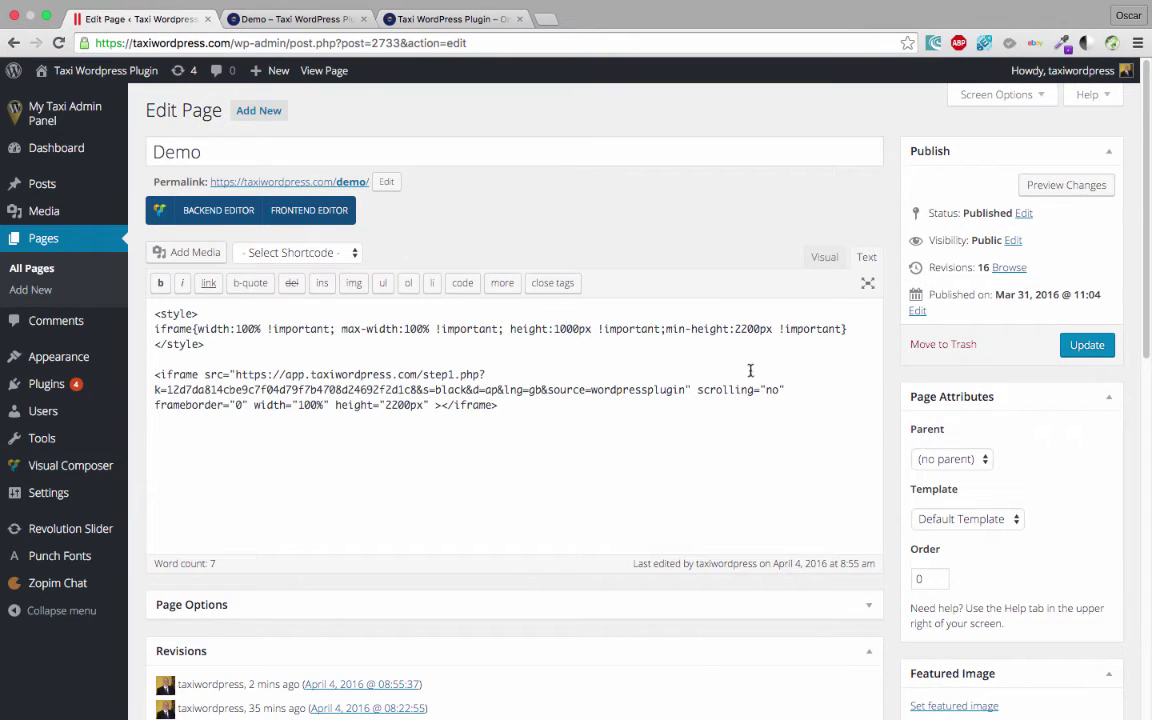
pyautogui.click(749, 334)
pyautogui.press('BackSpace')
pyautogui.press('BackSpace')
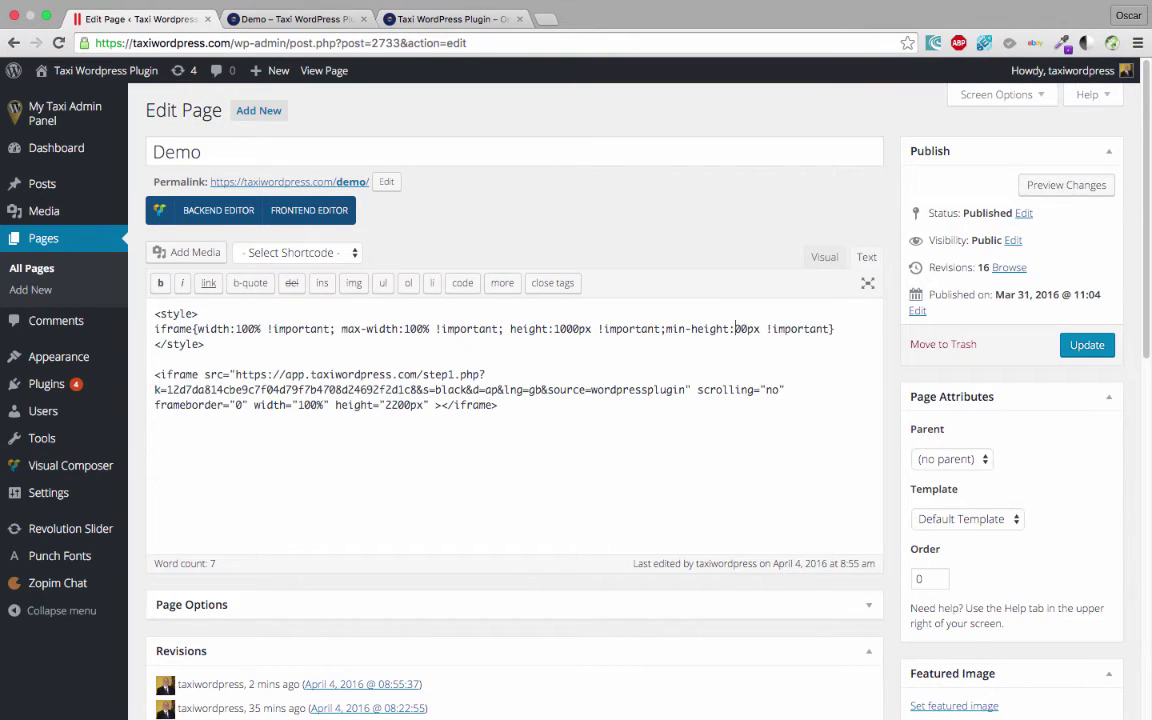
pyautogui.write('10')
pyautogui.press('BackSpace')
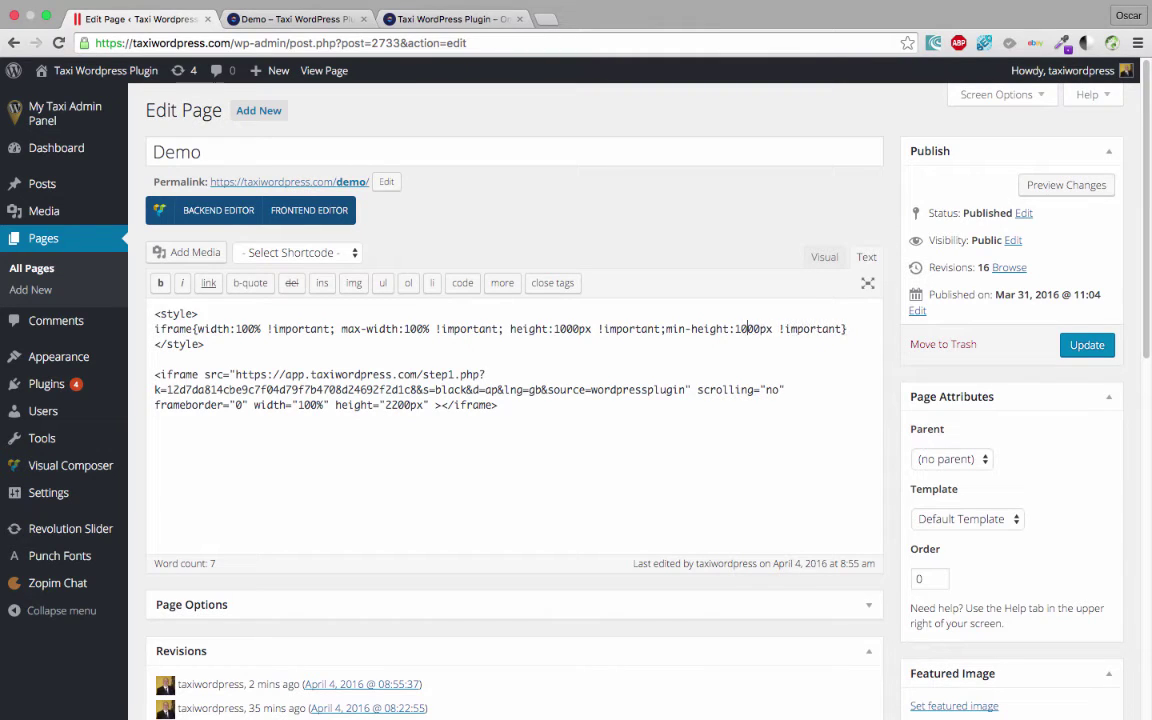
# Set the iframe tag's height attribute to 1000 and update the Demo page.
pyautogui.click(397, 405)
pyautogui.press('BackSpace')
pyautogui.press('BackSpace')
pyautogui.write('100')
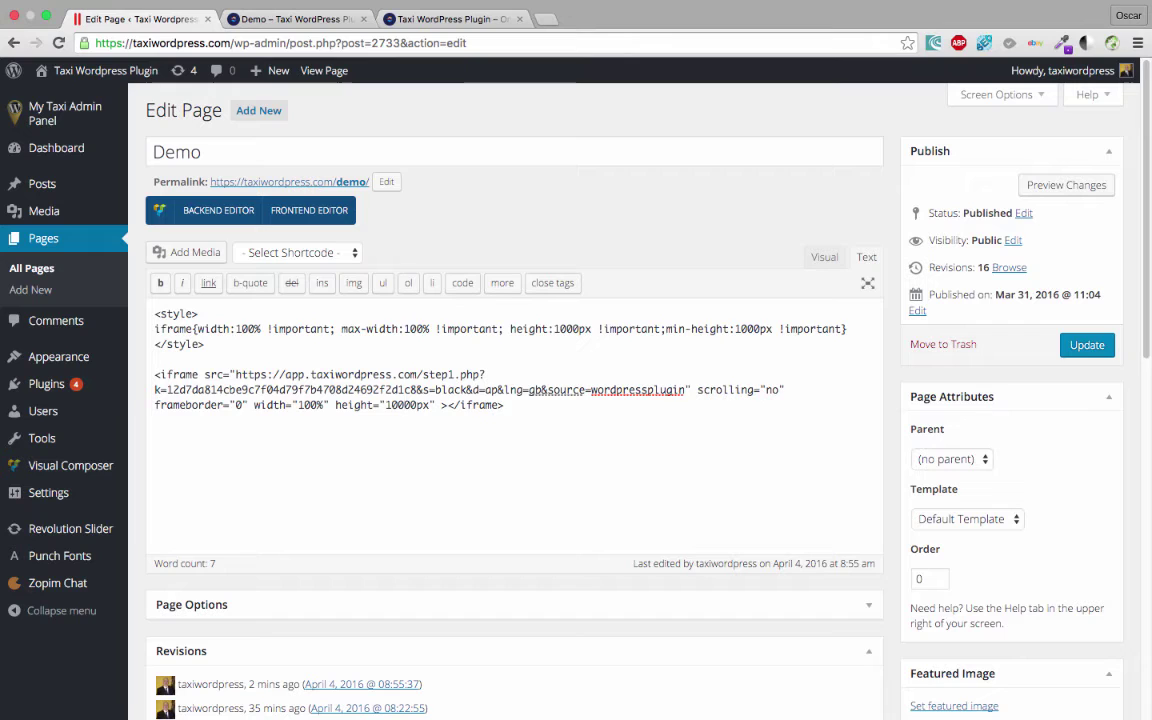
pyautogui.press('BackSpace')
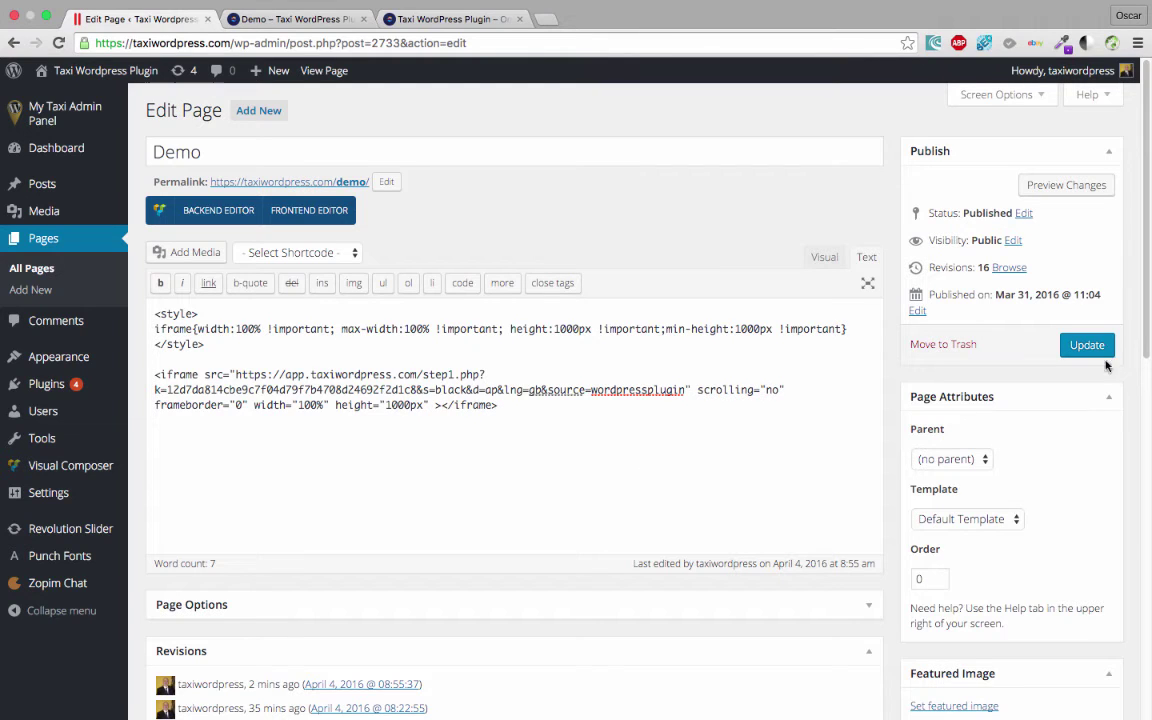
pyautogui.click(1087, 344)
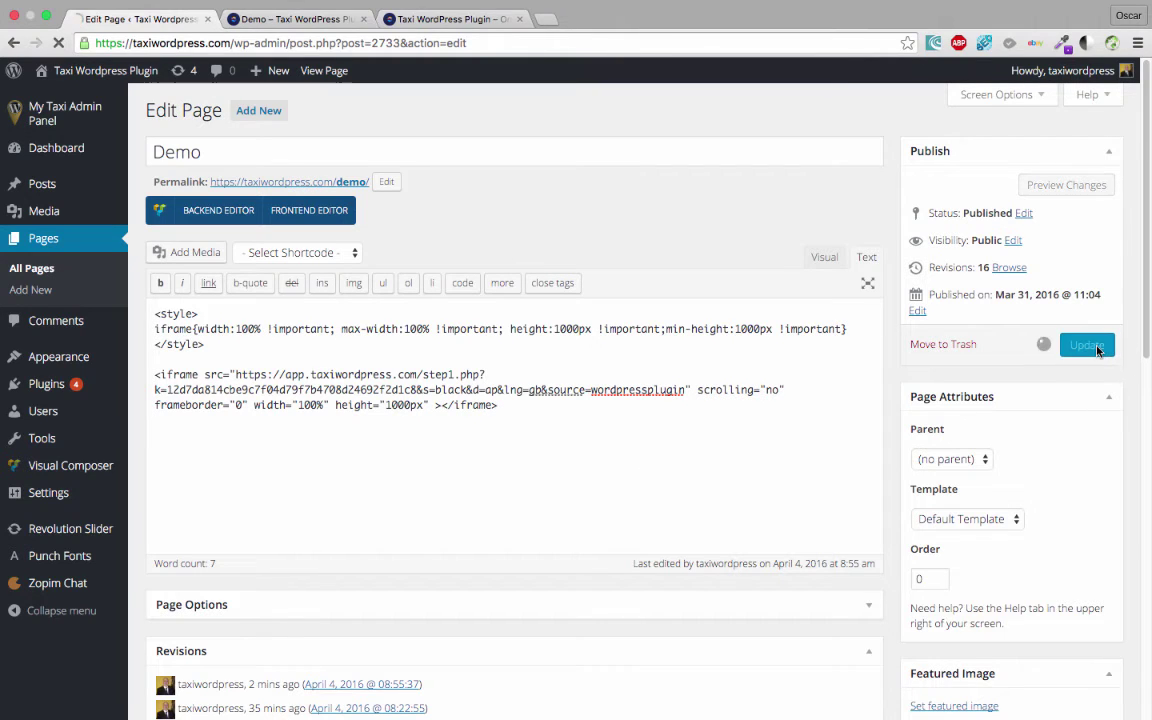
# Reload the live Demo page, scroll through the booking form, and start in the From field.
pyautogui.click(270, 19)
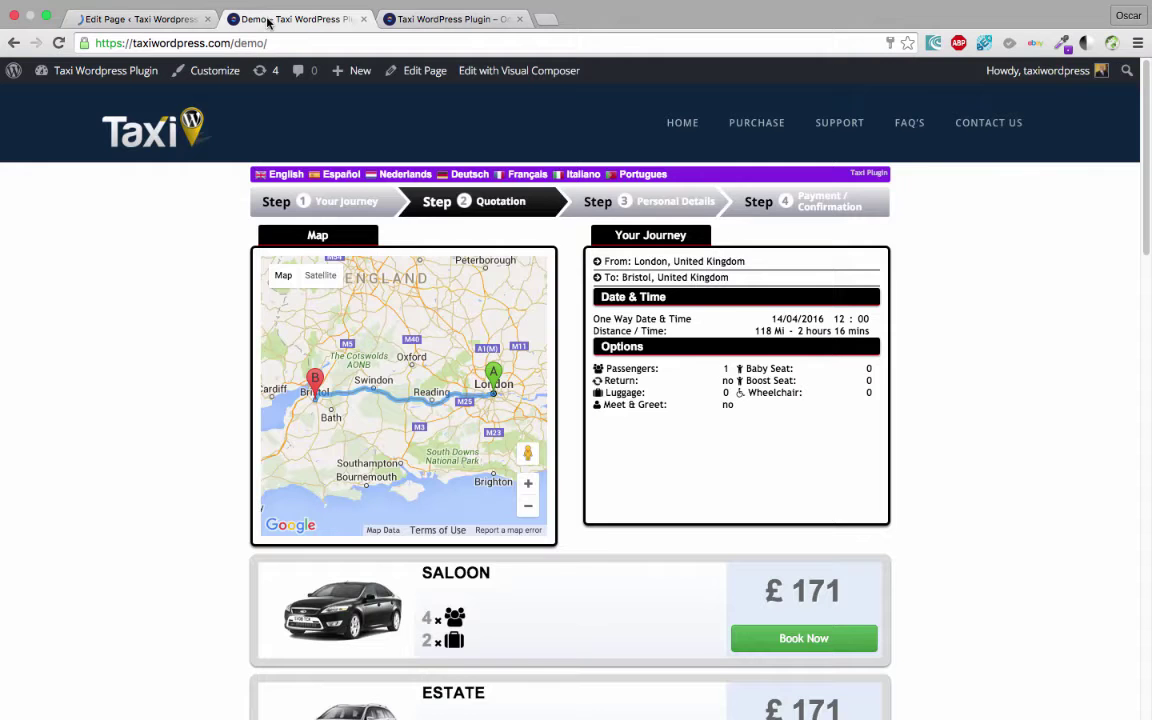
pyautogui.press('super+r')
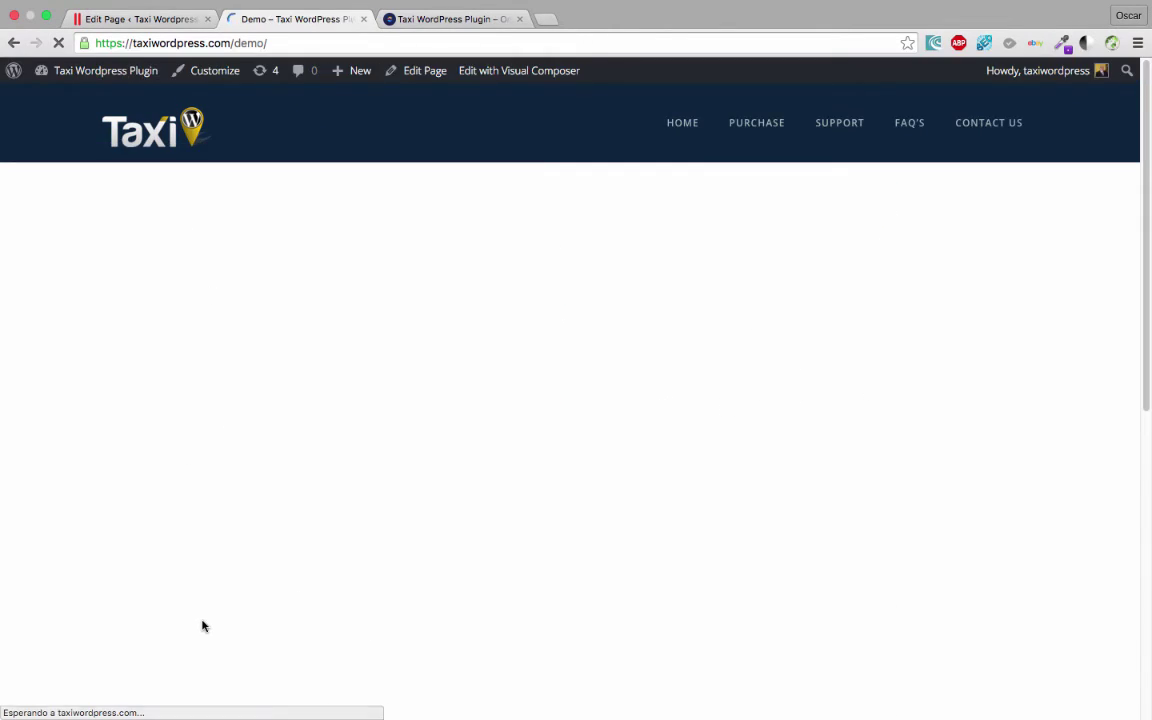
pyautogui.scroll(-6, 962, 514)
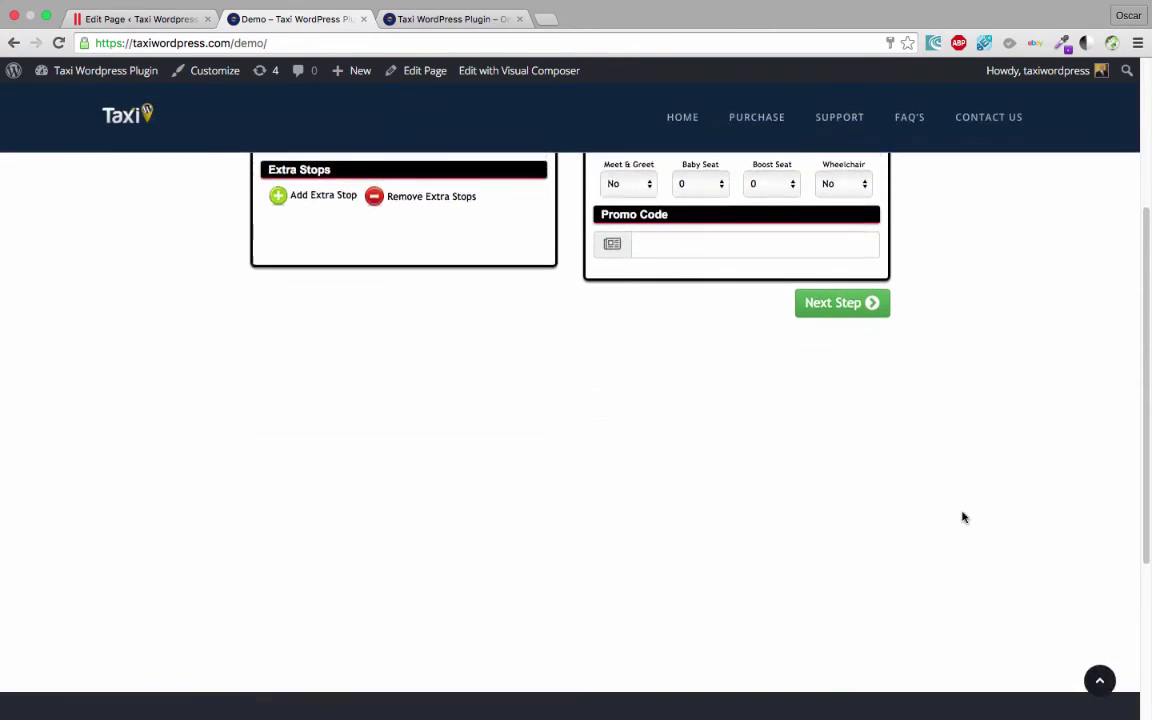
pyautogui.scroll(2, 847, 392)
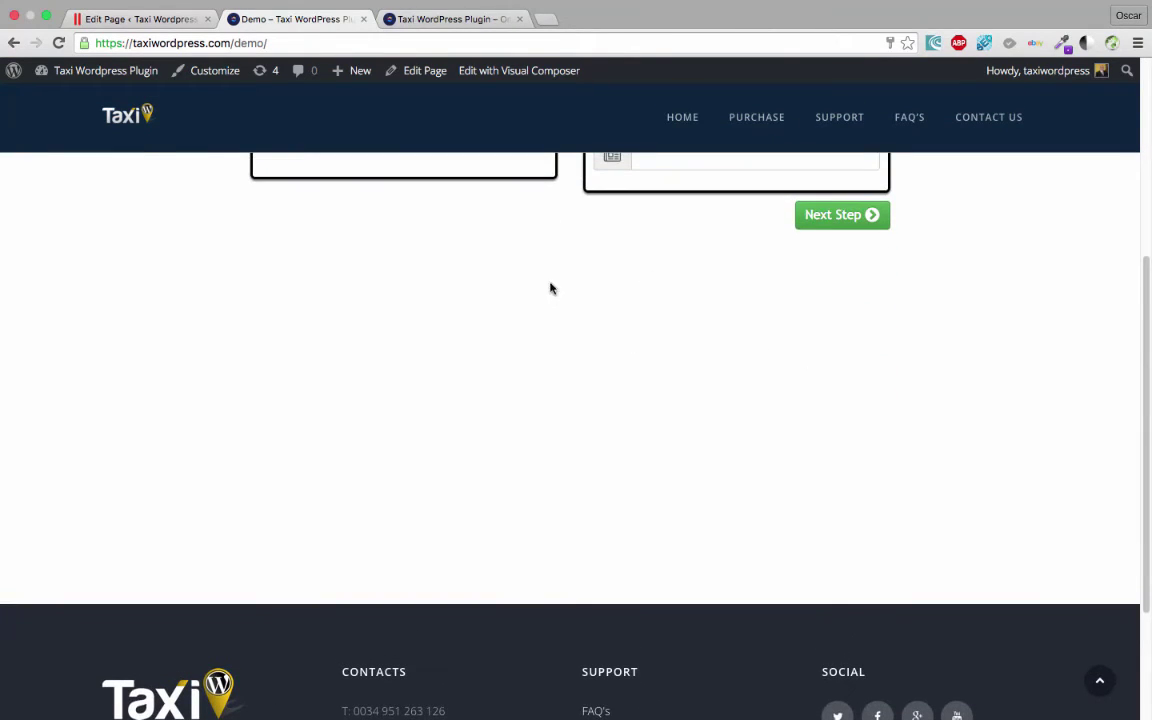
pyautogui.scroll(4, 550, 288)
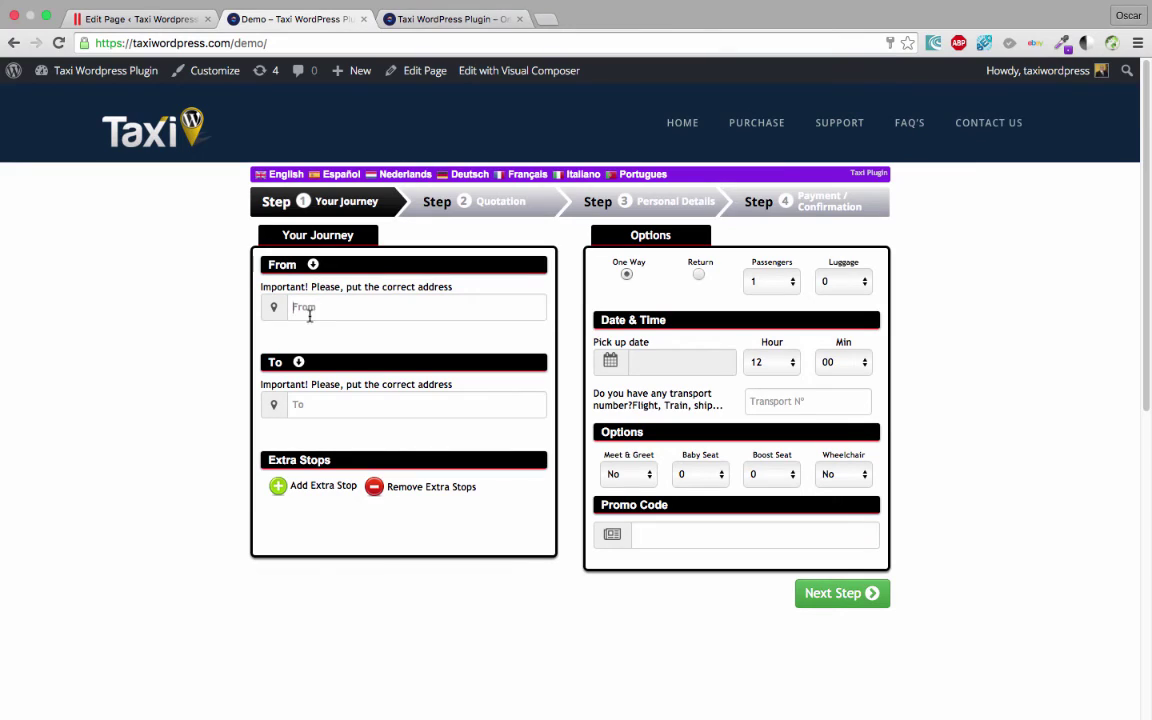
pyautogui.click(325, 310)
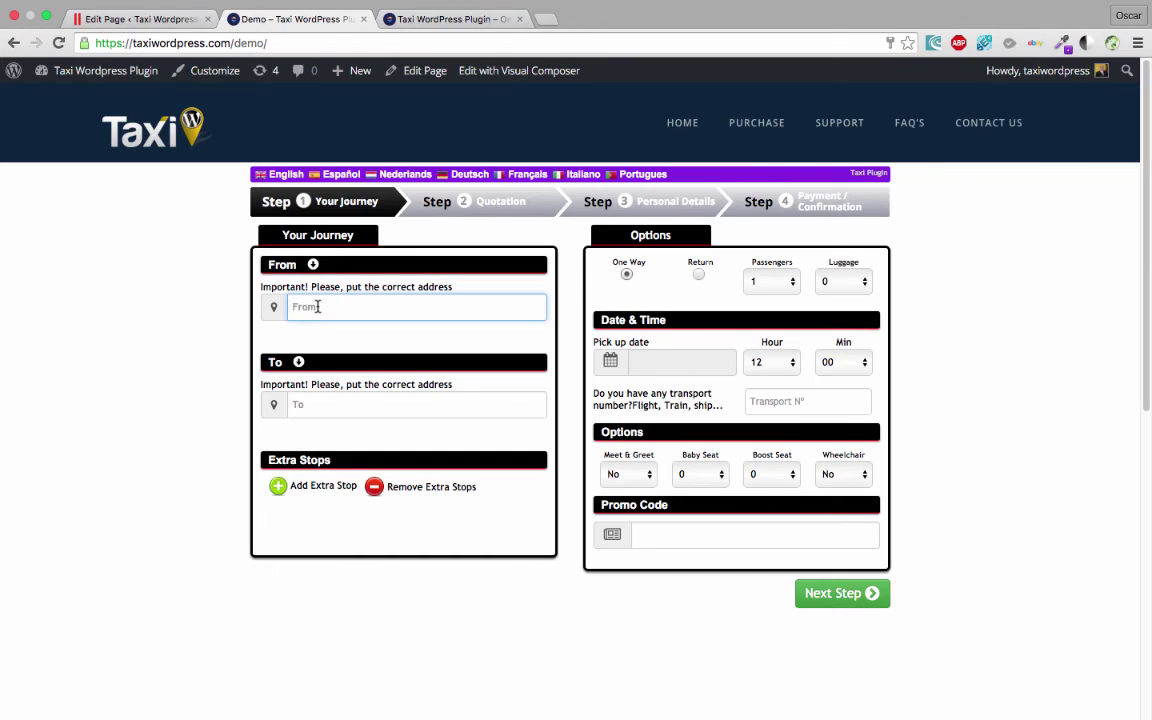
# Set the journey from London, United Kingdom to Bristol, United Kingdom.
pyautogui.write('o')
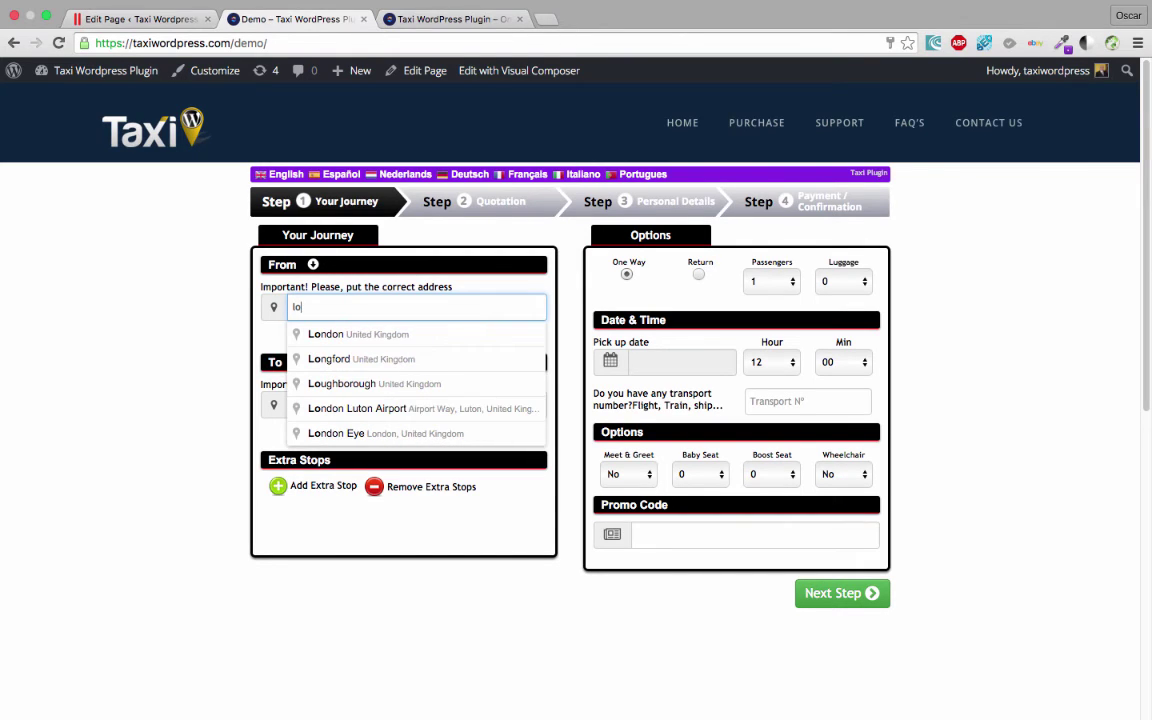
pyautogui.press('Down')
pyautogui.press('Return')
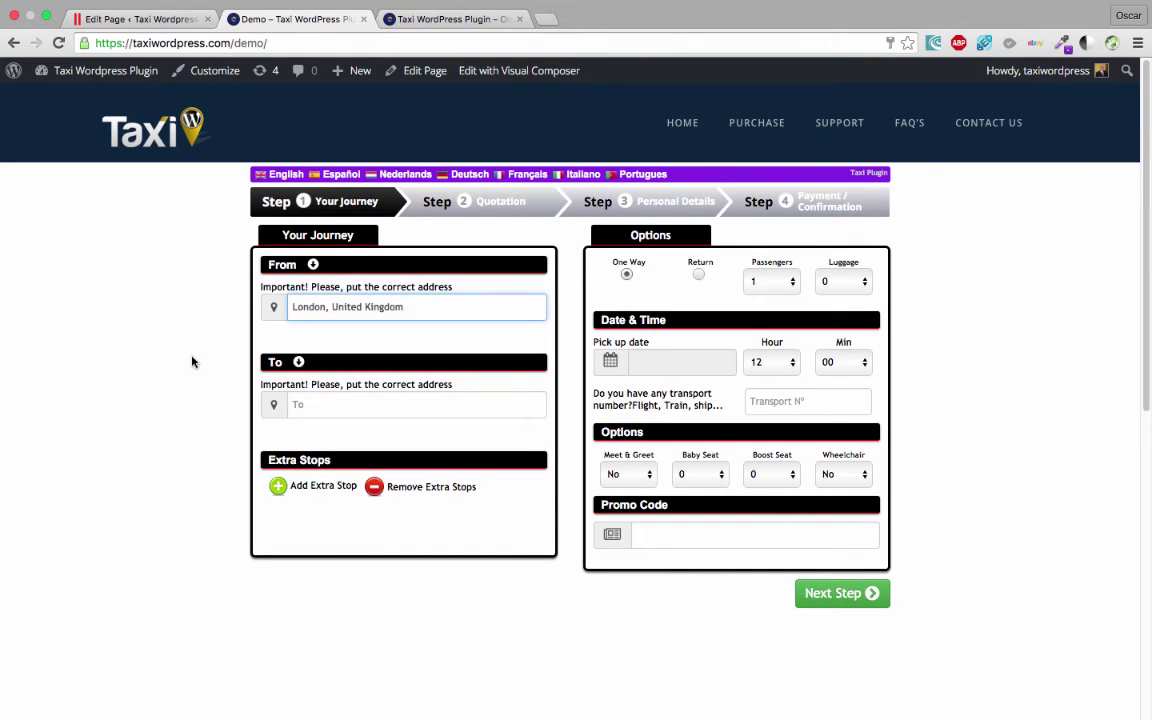
pyautogui.click(325, 404)
pyautogui.write('bristol')
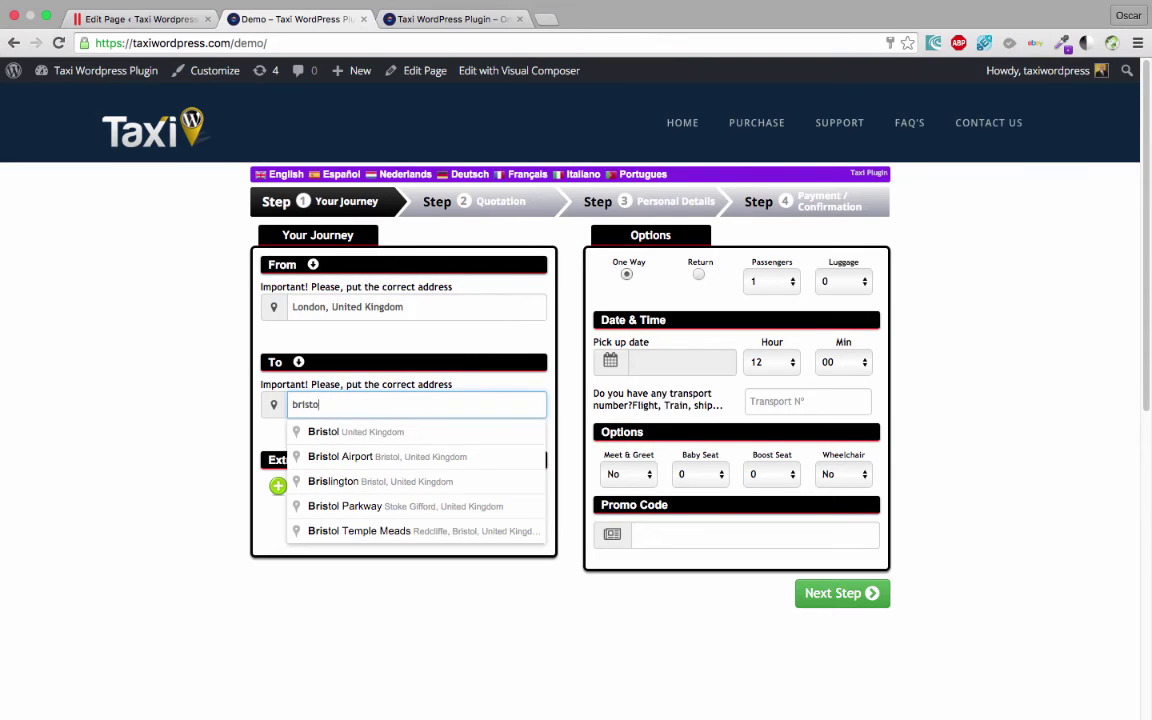
pyautogui.click(387, 441)
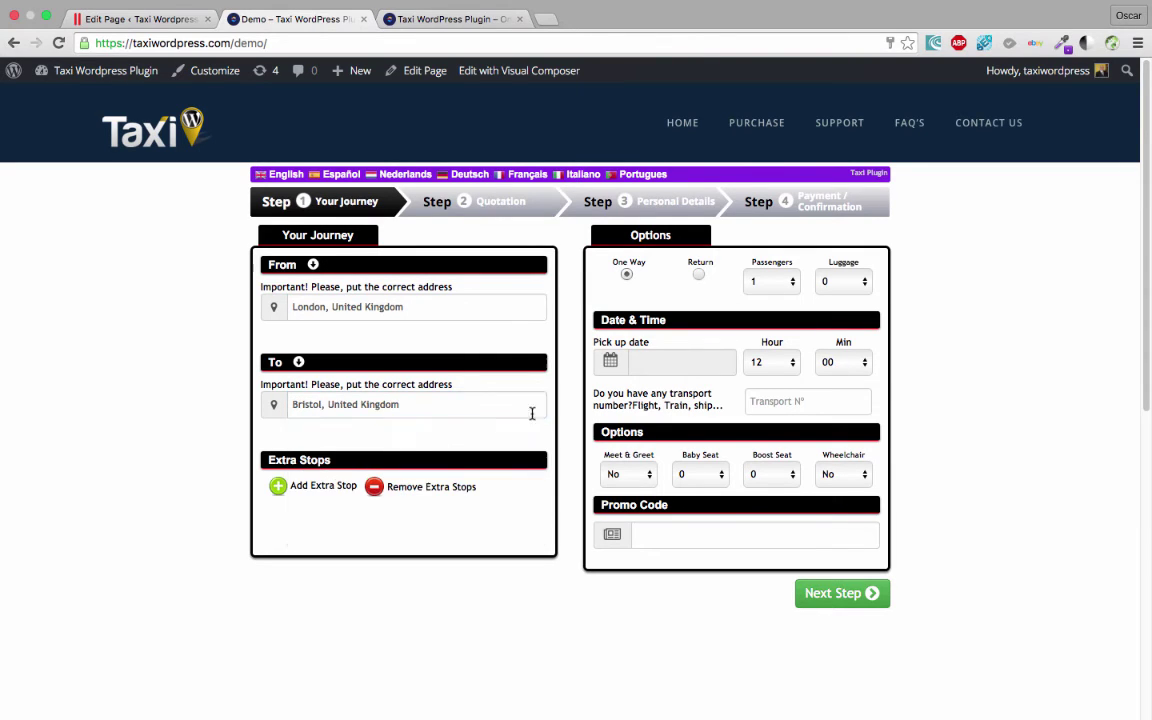
# Pick 13/04/2016 as the pickup date and review the Saloon, Estate and Executive fares.
pyautogui.click(692, 377)
pyautogui.click(717, 490)
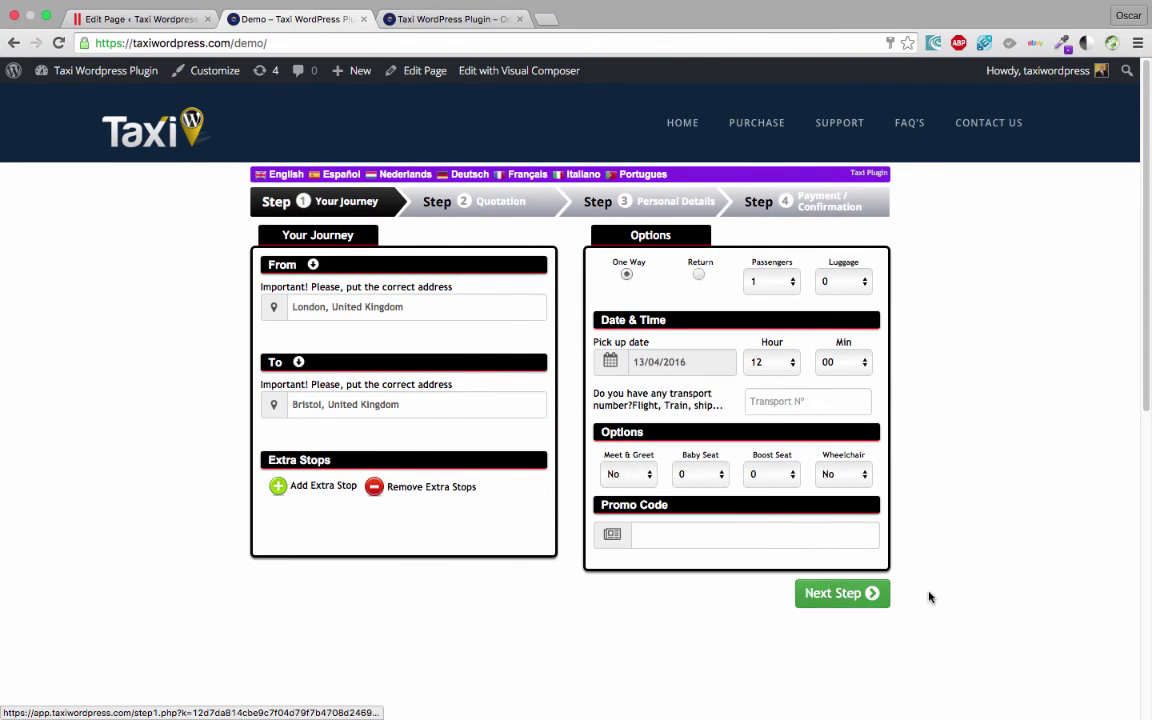
pyautogui.scroll(-10, 959, 537)
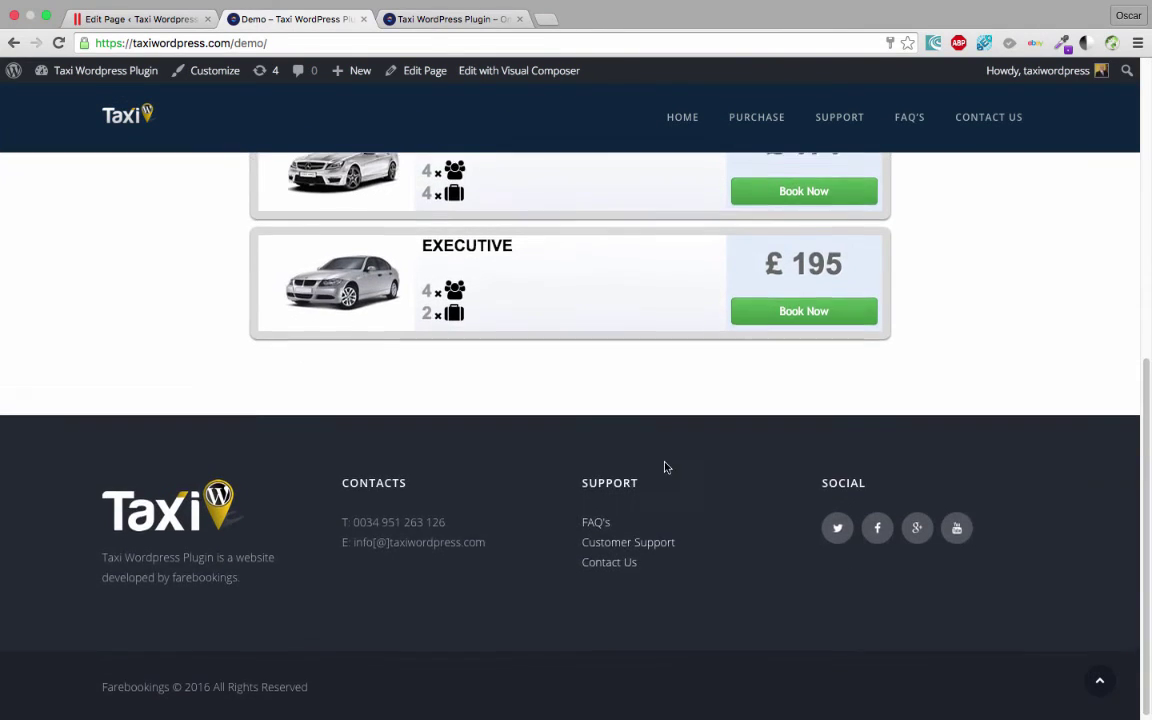
pyautogui.scroll(5, 59, 481)
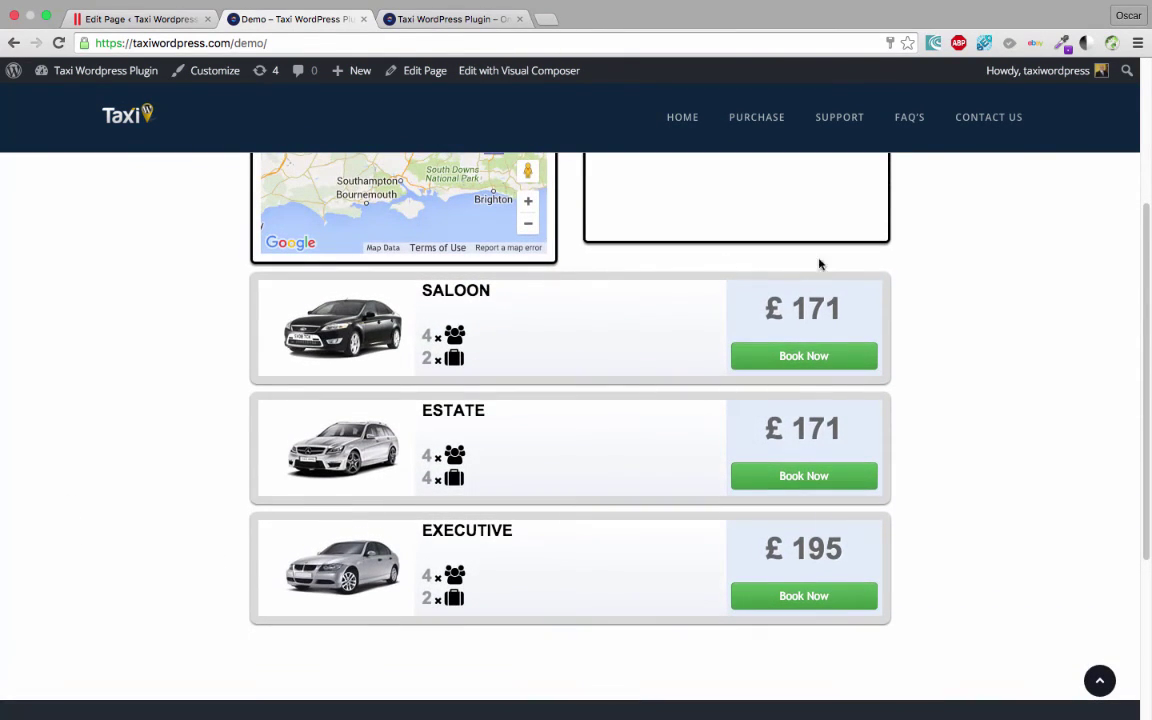
pyautogui.scroll(3, 139, 341)
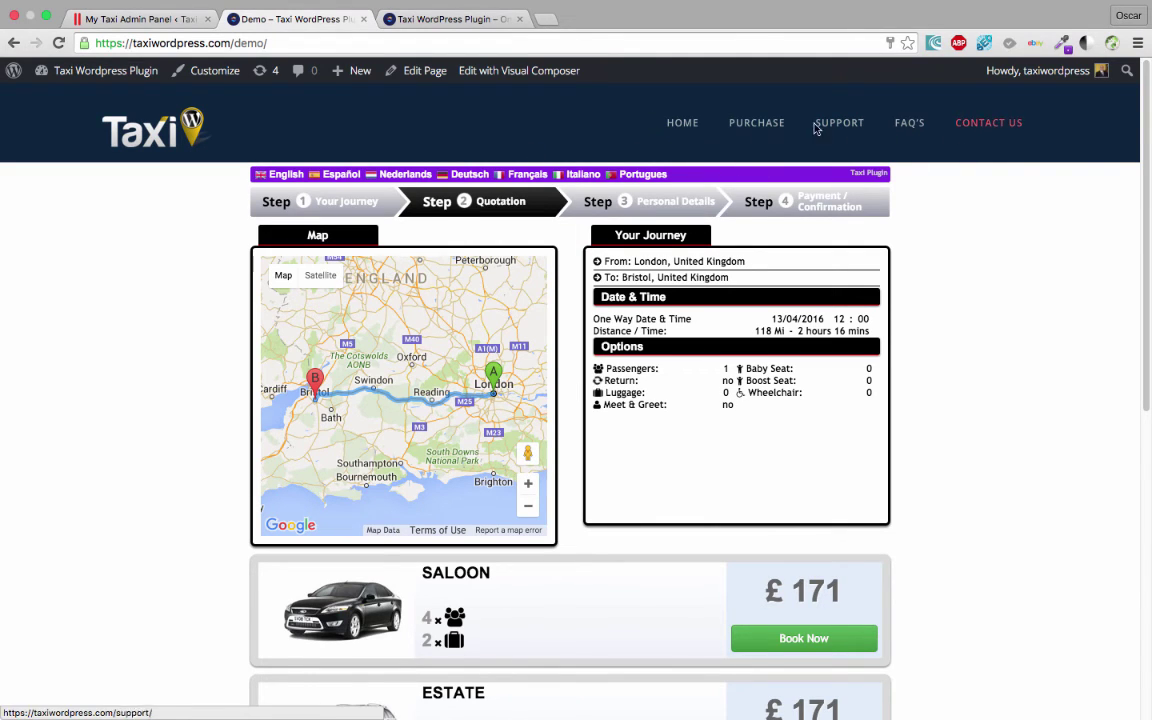
pyautogui.click(139, 21)
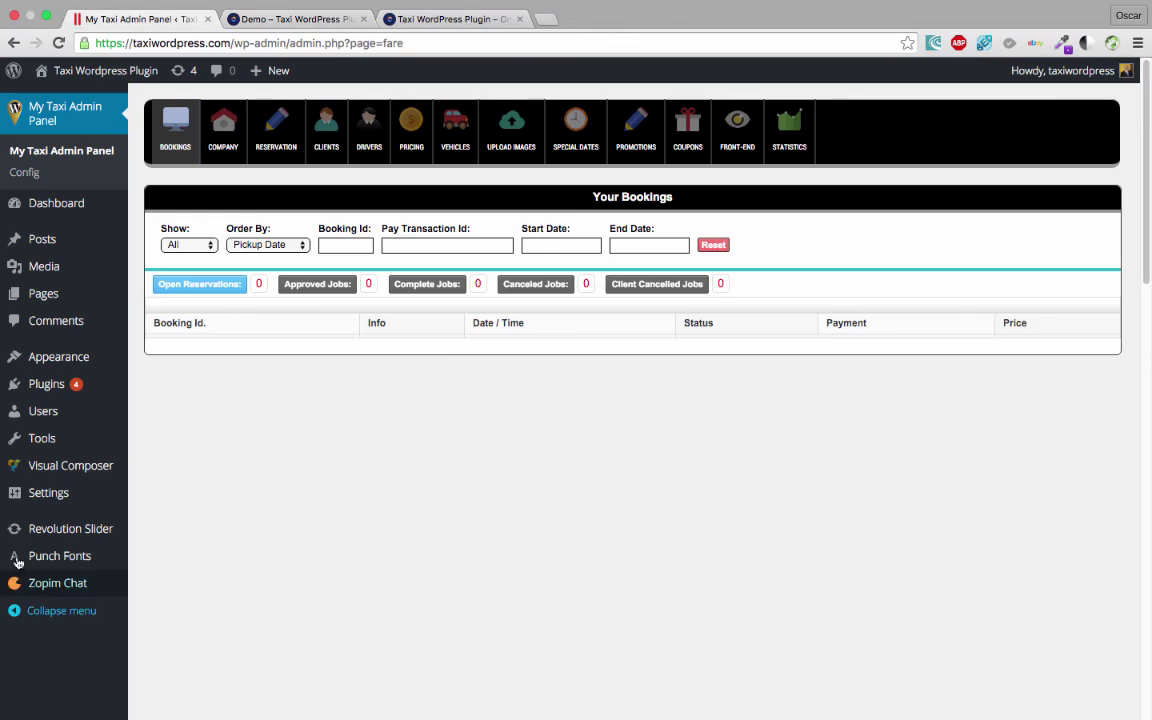
# Add the Demo page to Main Menu right after Support and save the menu.
pyautogui.moveTo(36, 362)
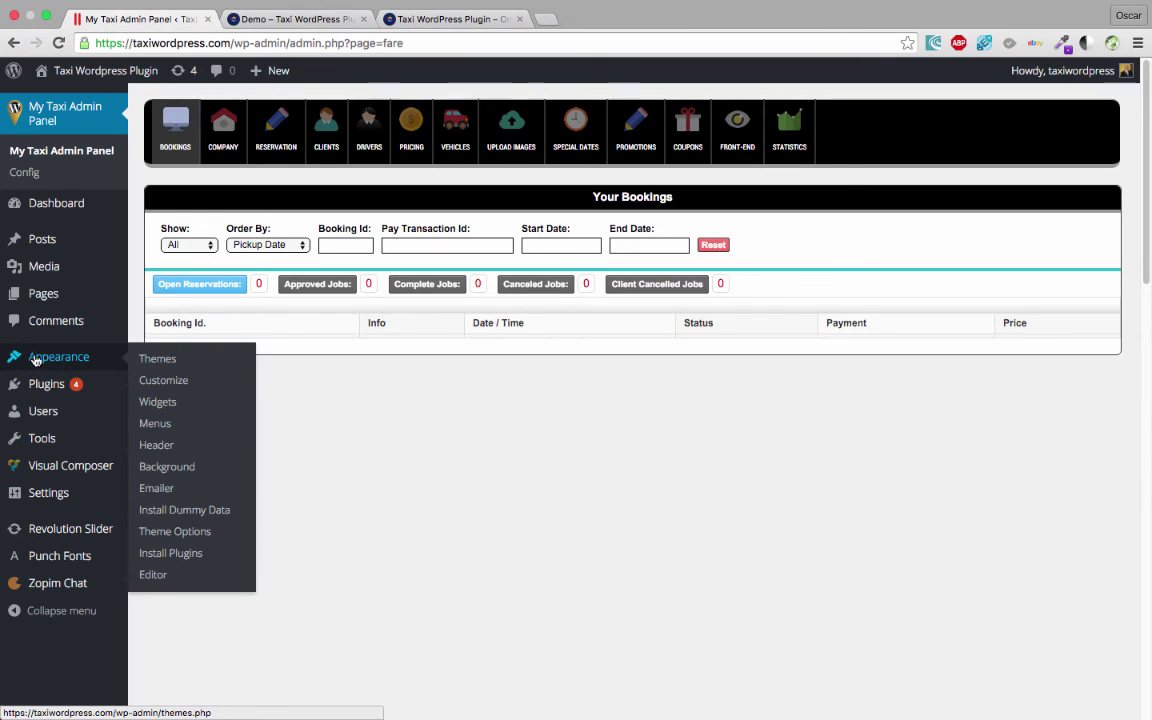
pyautogui.click(152, 432)
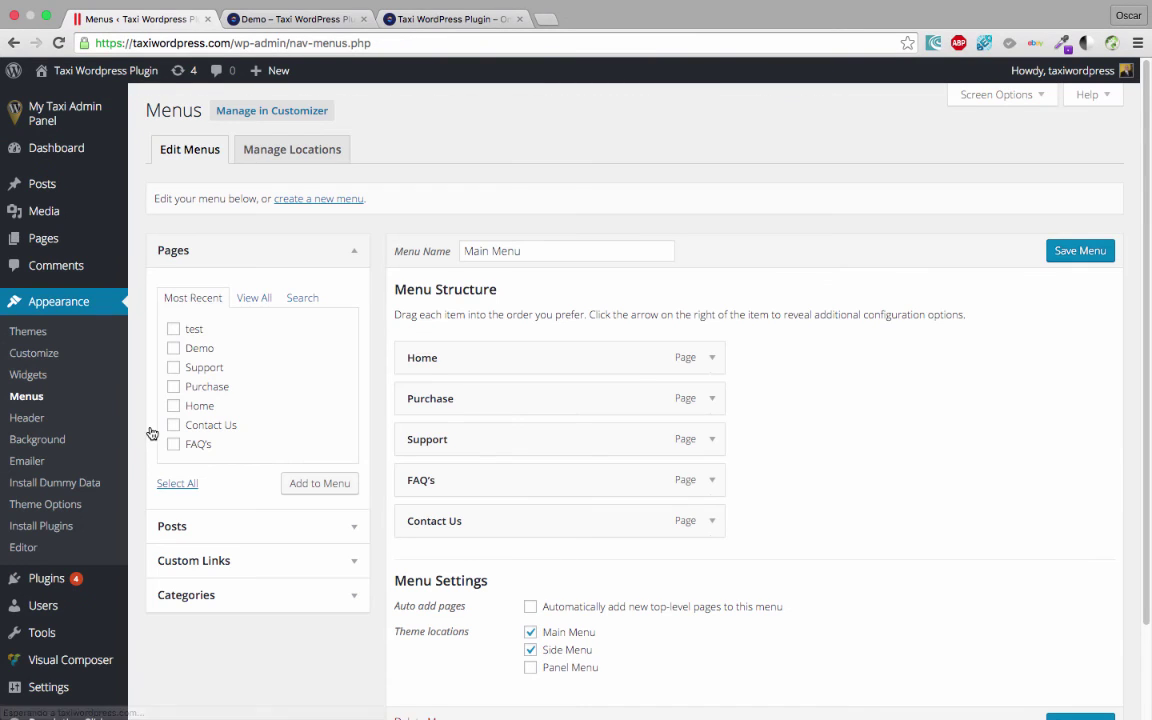
pyautogui.click(180, 353)
pyautogui.click(338, 488)
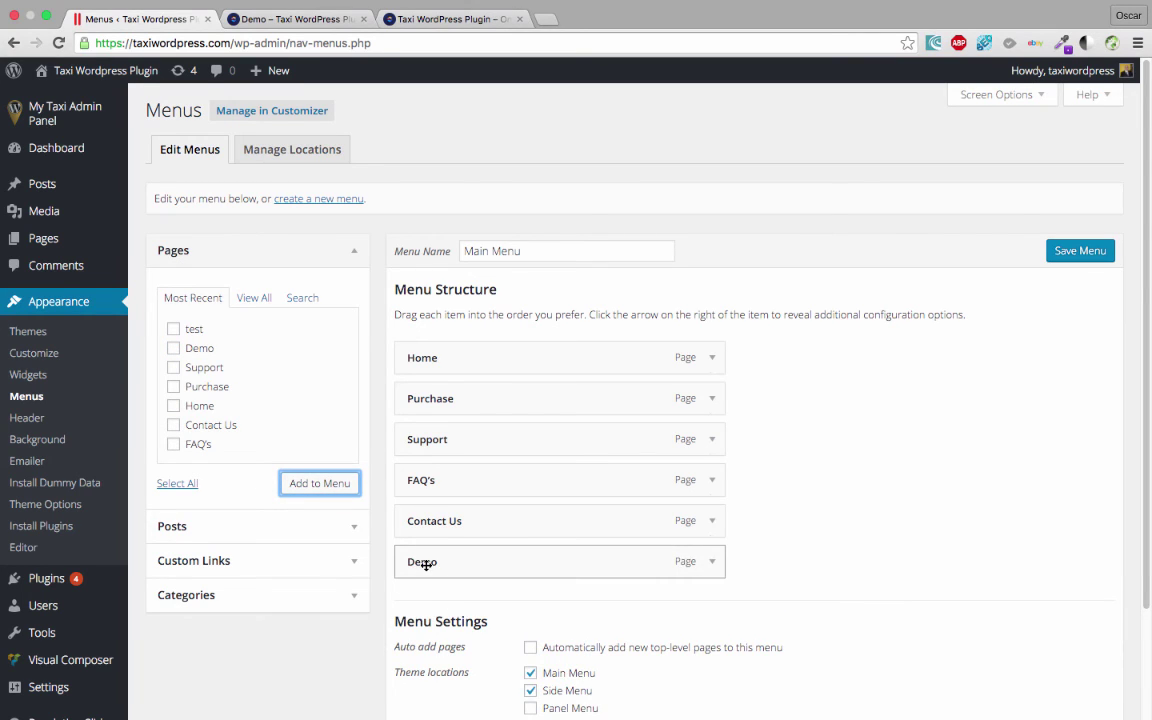
pyautogui.moveTo(426, 565); pyautogui.dragTo(428, 487)
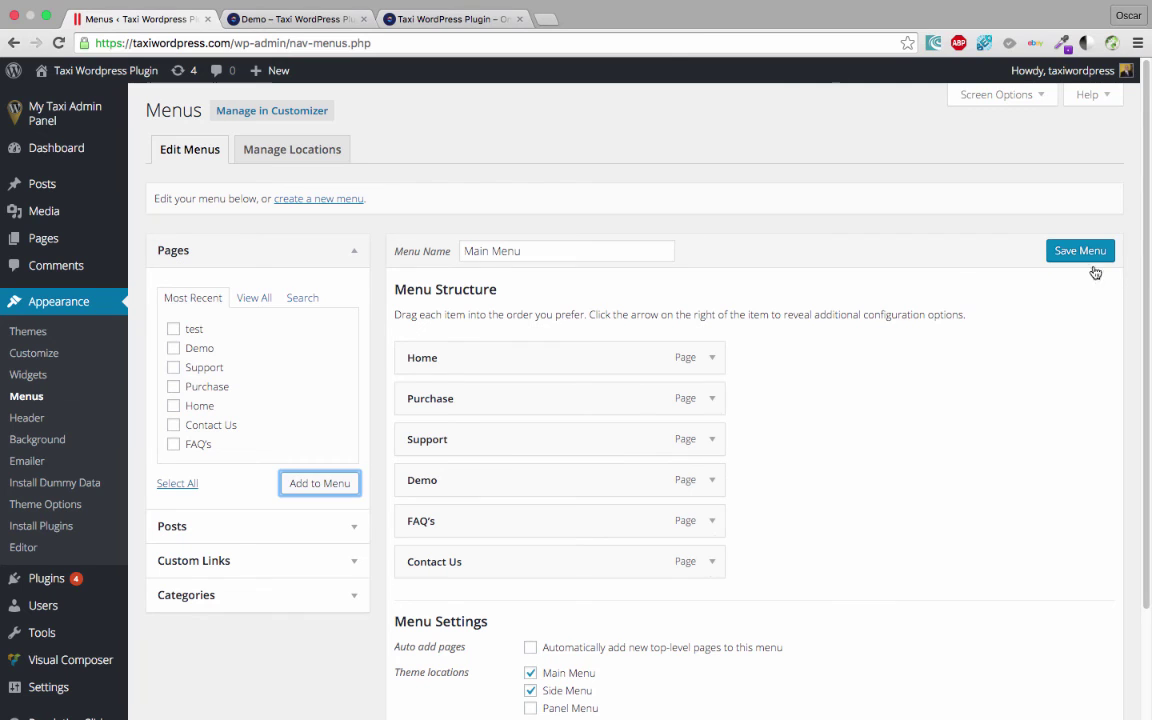
pyautogui.click(1065, 253)
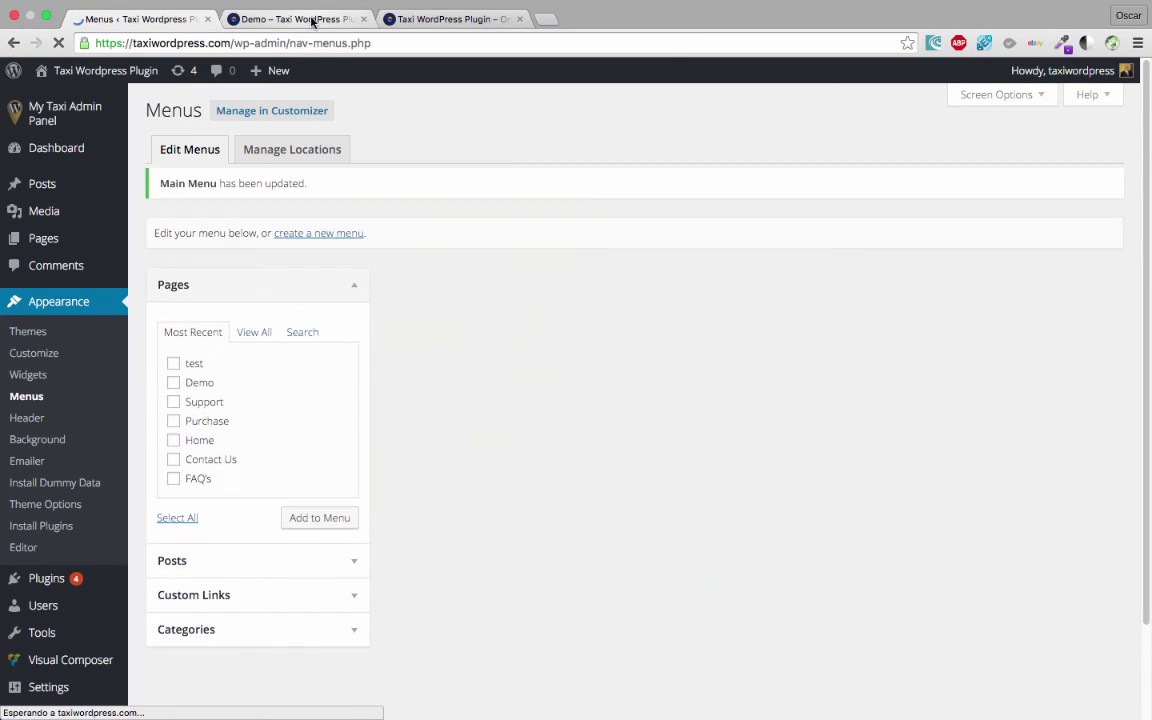
# Return to the live Demo page showing the London–Bristol quotation.
pyautogui.click(313, 19)
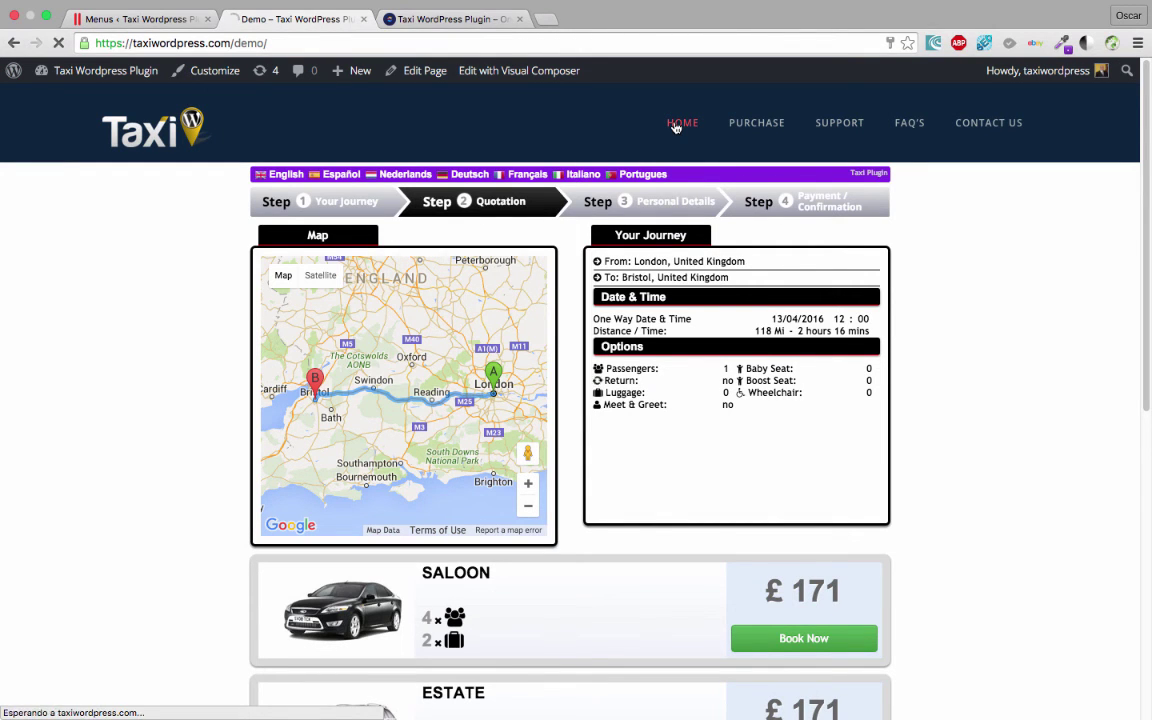